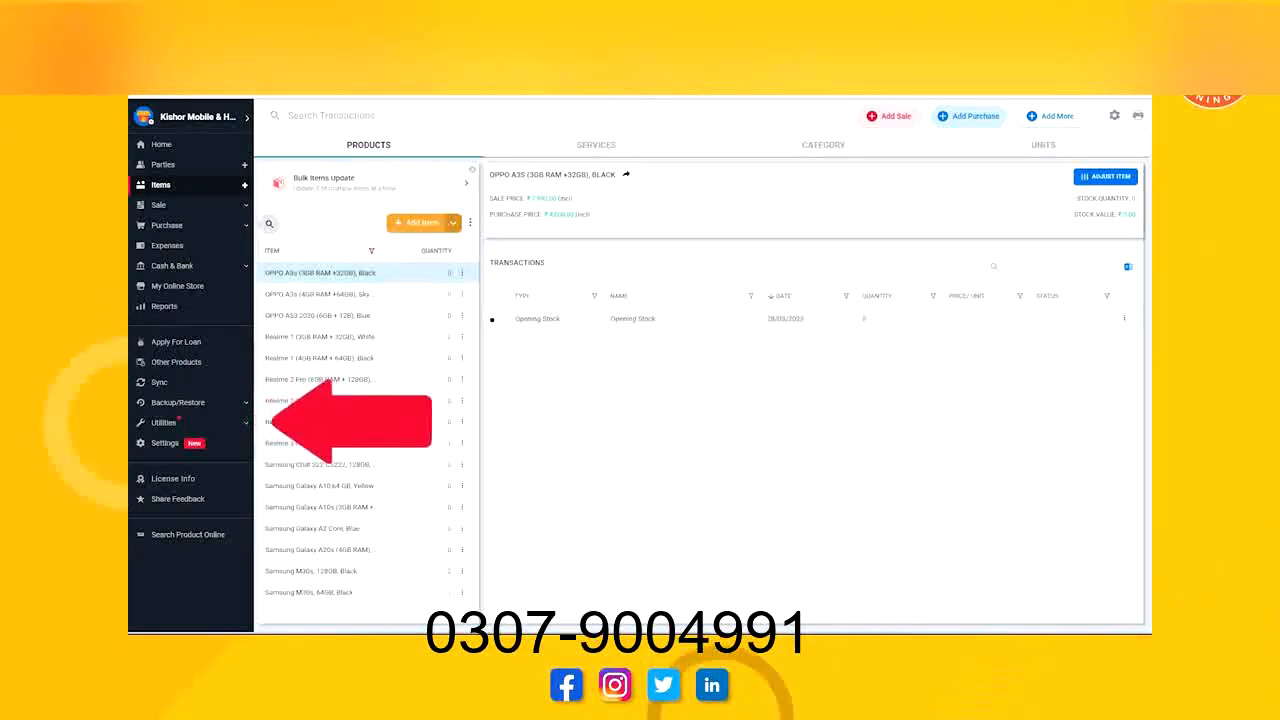
In the bulk item update utility, rename the first item to "Samsung M30s, 64GB, white" and save the change.
{"action": "left_click", "coordinate": [164, 423]}
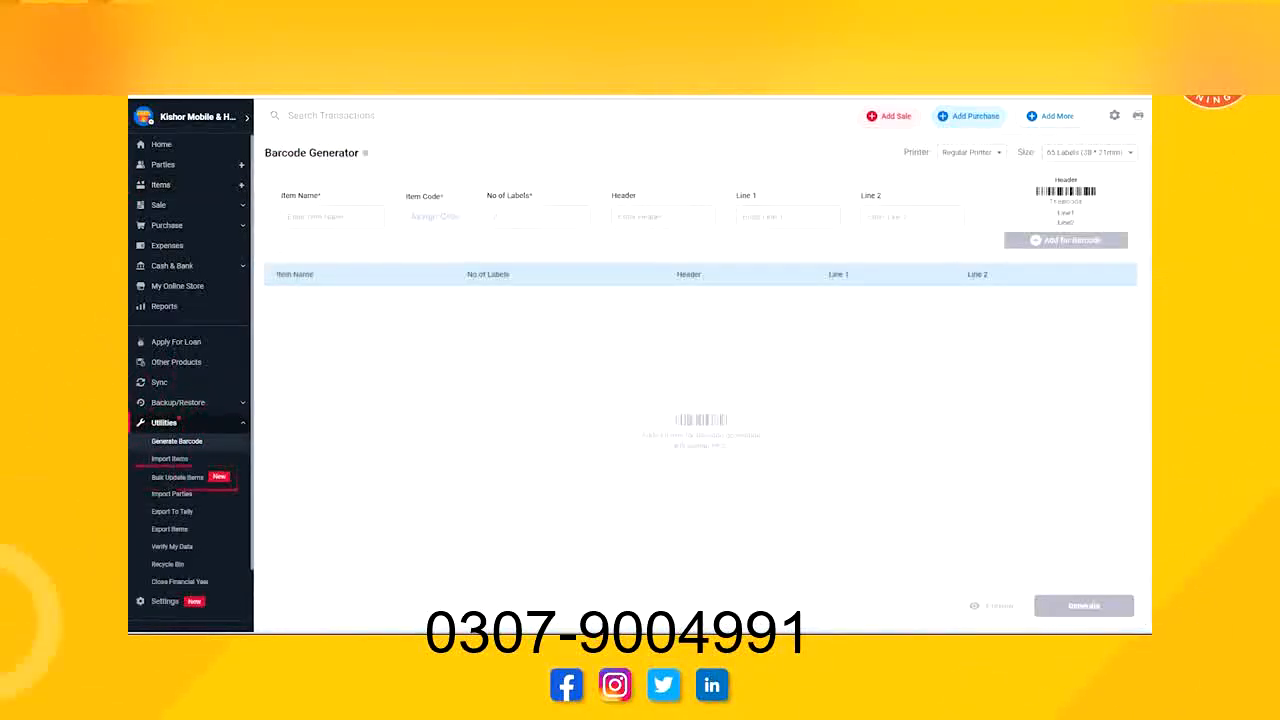
{"action": "left_click", "coordinate": [177, 477]}
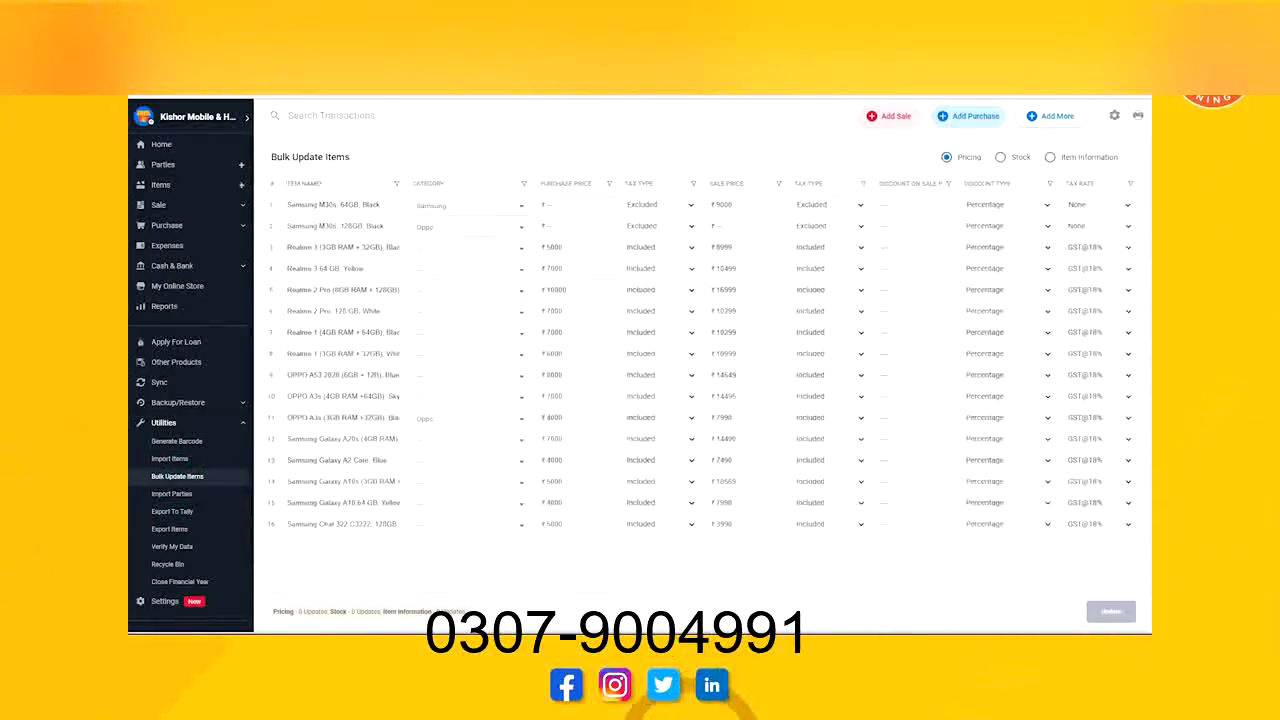
{"action": "left_click", "coordinate": [384, 205]}
{"action": "key", "text": "BackSpace"}
{"action": "key", "text": "BackSpace"}
{"action": "key", "text": "BackSpace"}
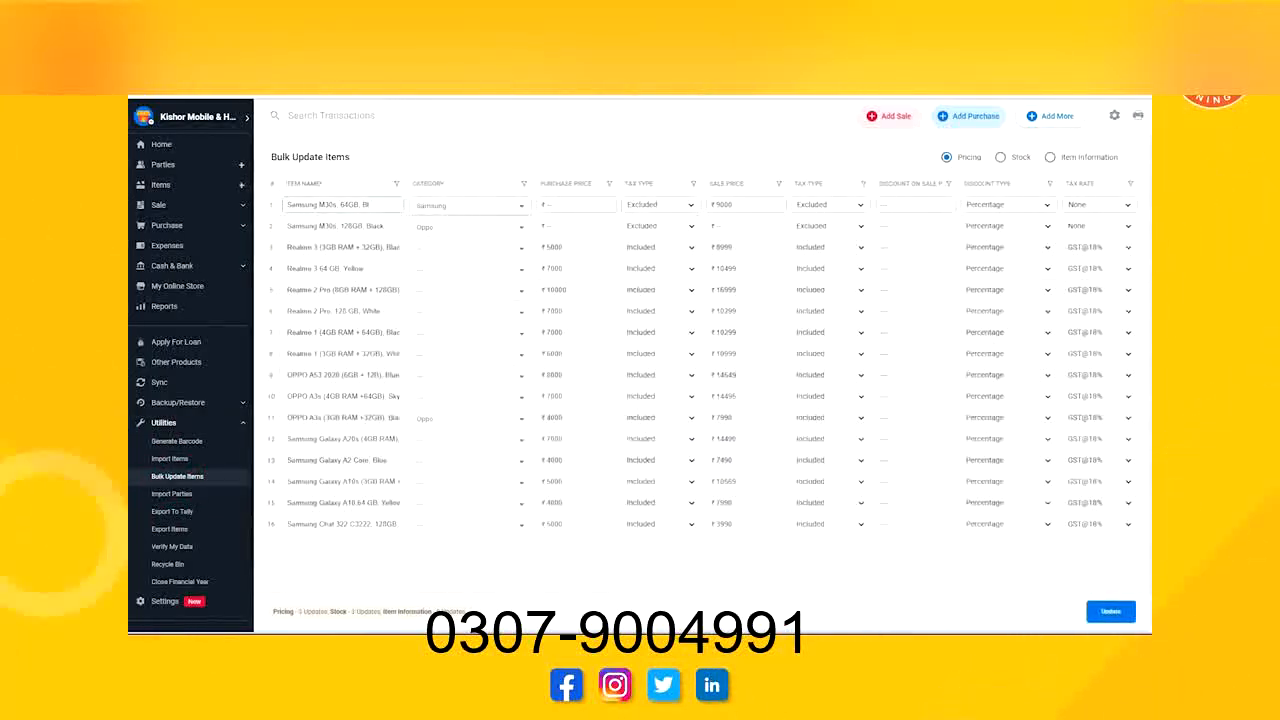
{"action": "key", "text": "BackSpace"}
{"action": "key", "text": "BackSpace"}
{"action": "type", "text": "white"}
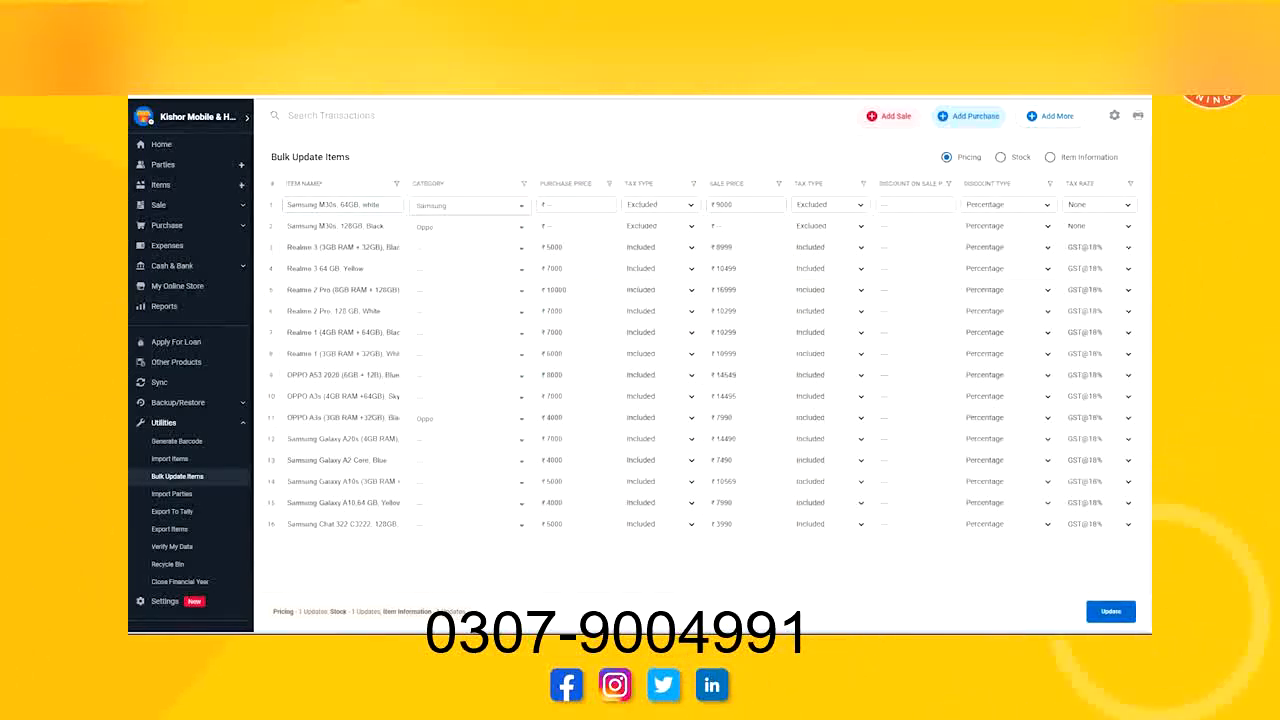
{"action": "left_click", "coordinate": [1111, 611]}
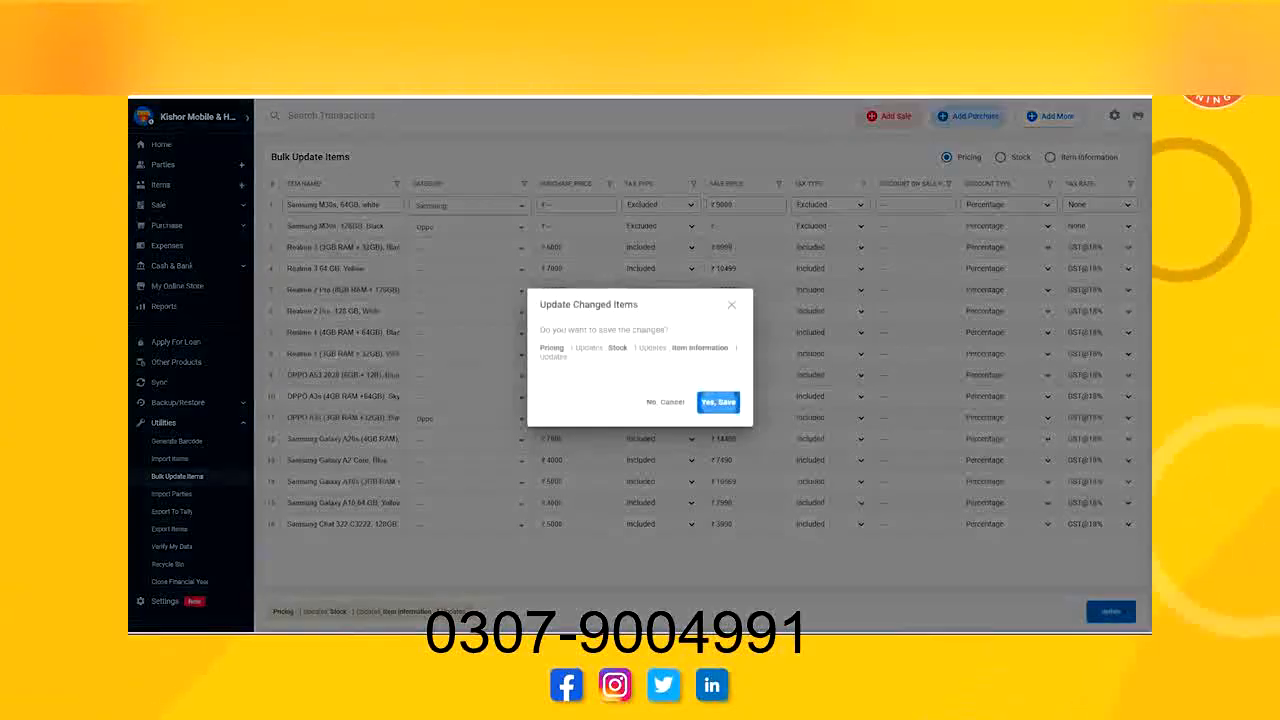
{"action": "left_click", "coordinate": [718, 401]}
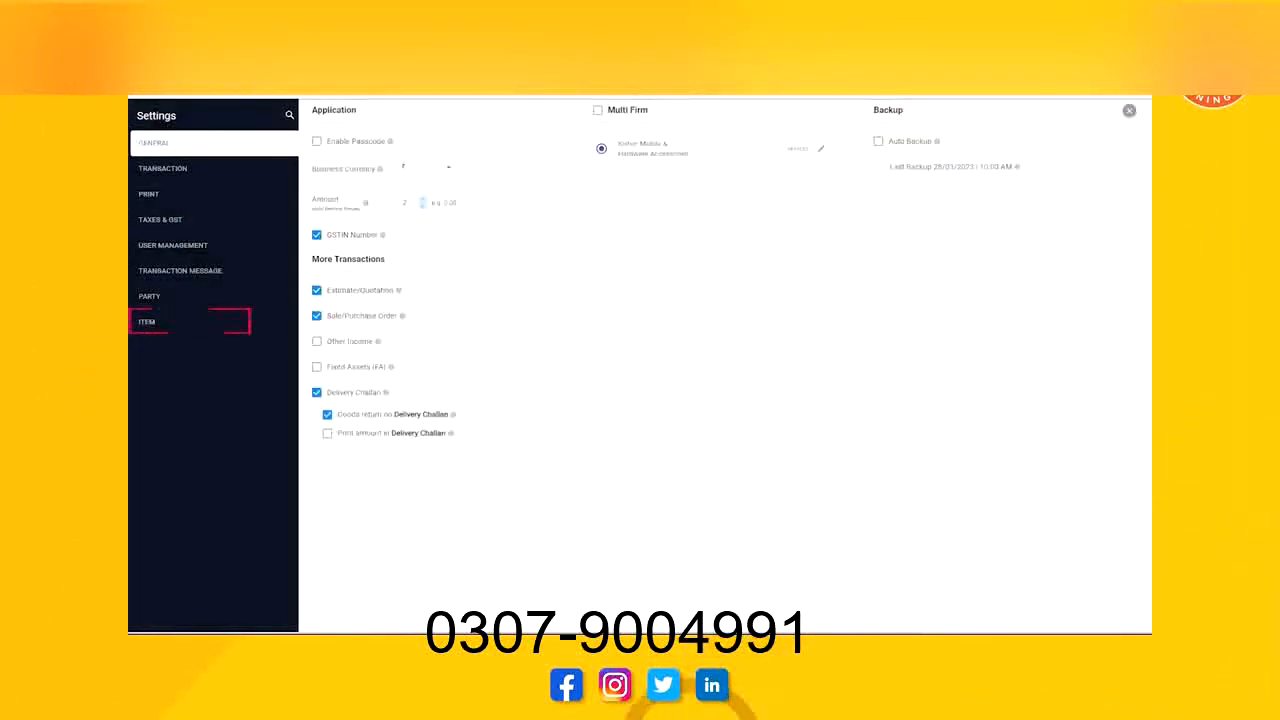
In the item settings, enable serial number tracking, plus batch tracking with Batch No labelled IMEI1 and Model No labelled IMEI2.
{"action": "left_click", "coordinate": [189, 321]}
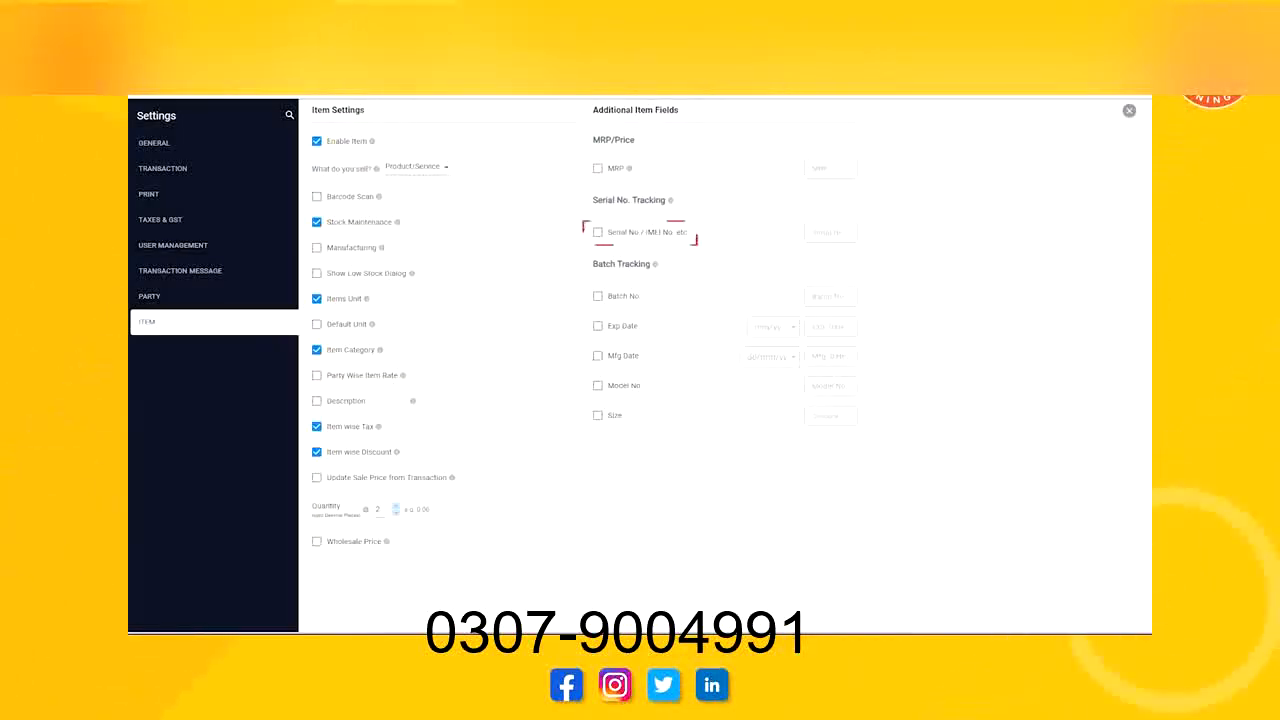
{"action": "left_click", "coordinate": [598, 232]}
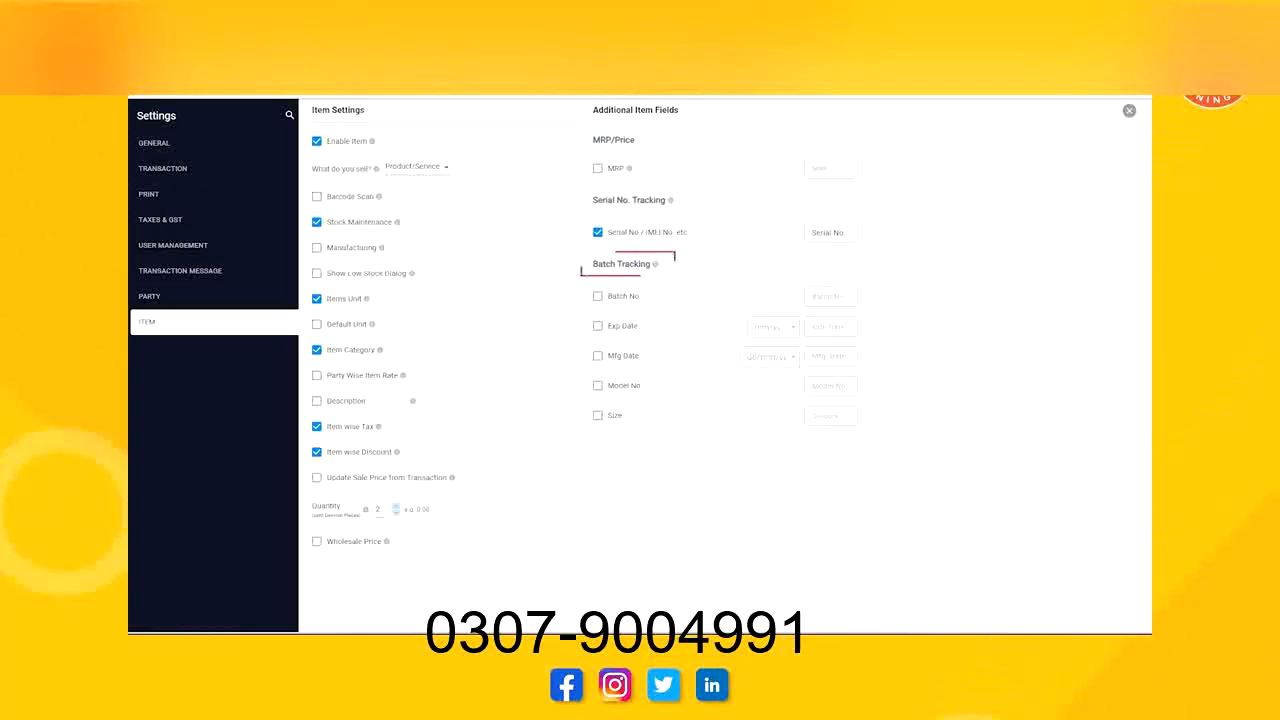
{"action": "left_click", "coordinate": [598, 296]}
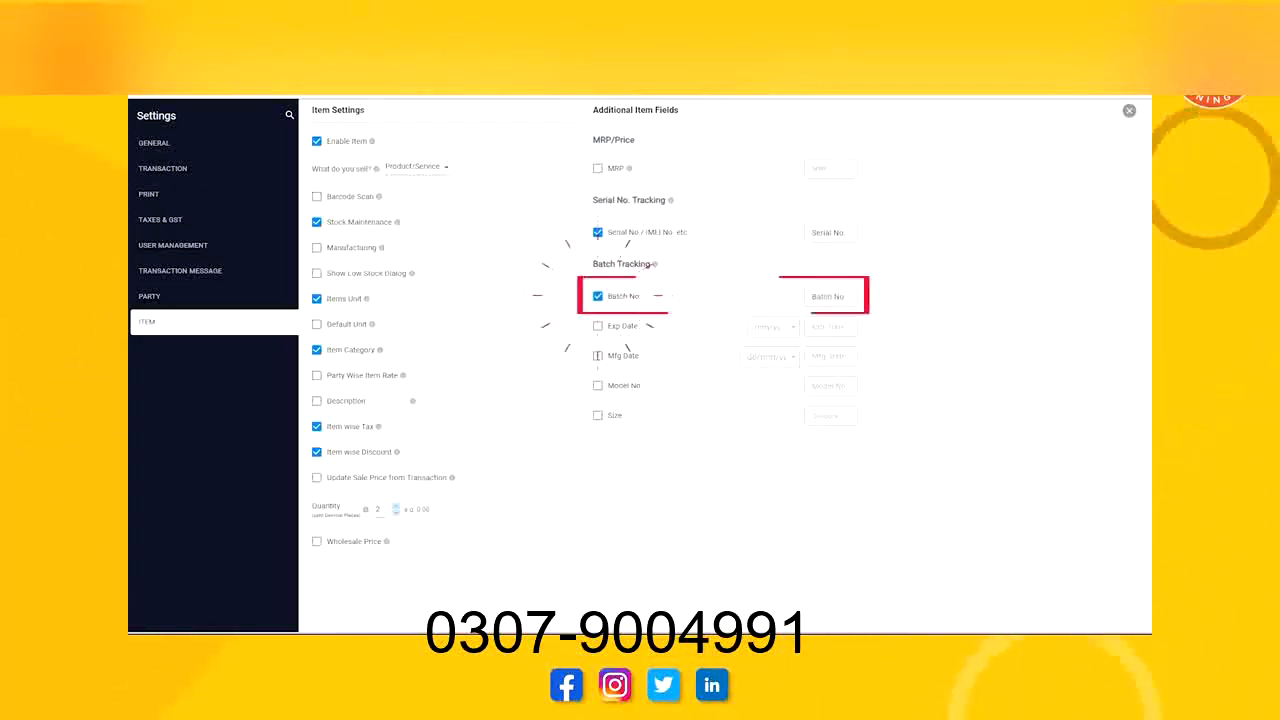
{"action": "type", "text": "IMEI"}
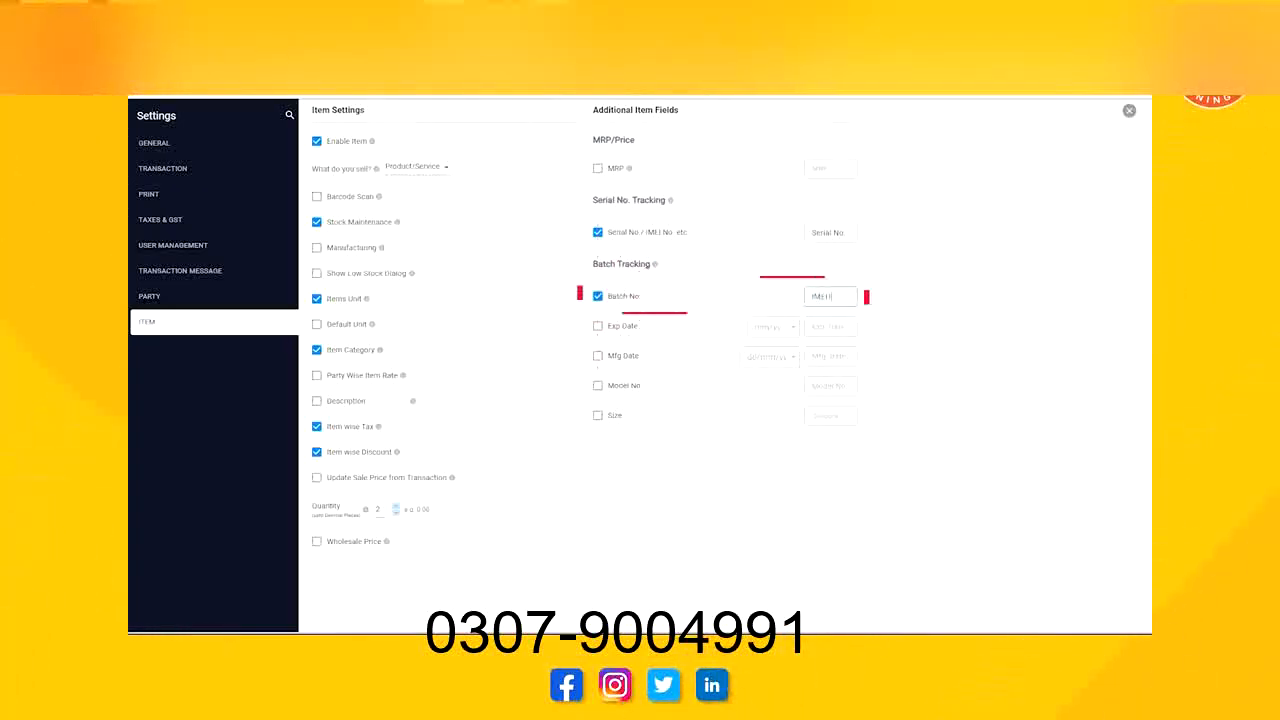
{"action": "left_click", "coordinate": [598, 385]}
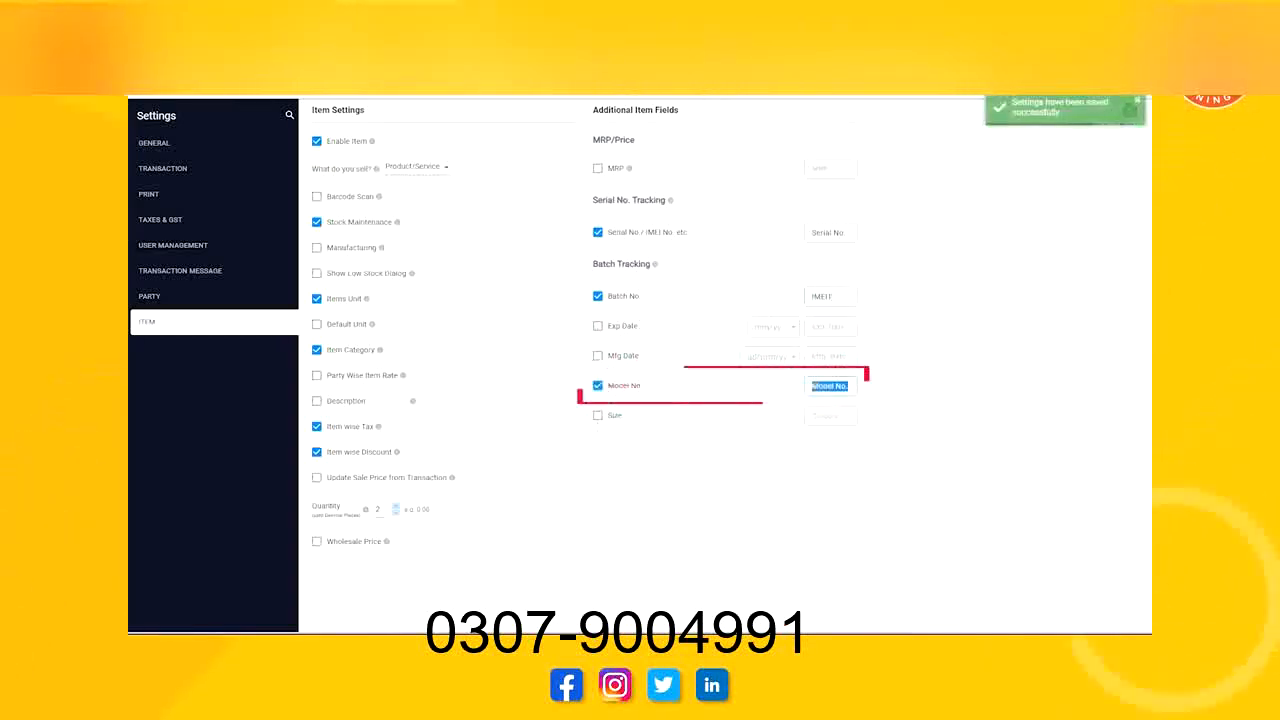
{"action": "type", "text": "IMEI"}
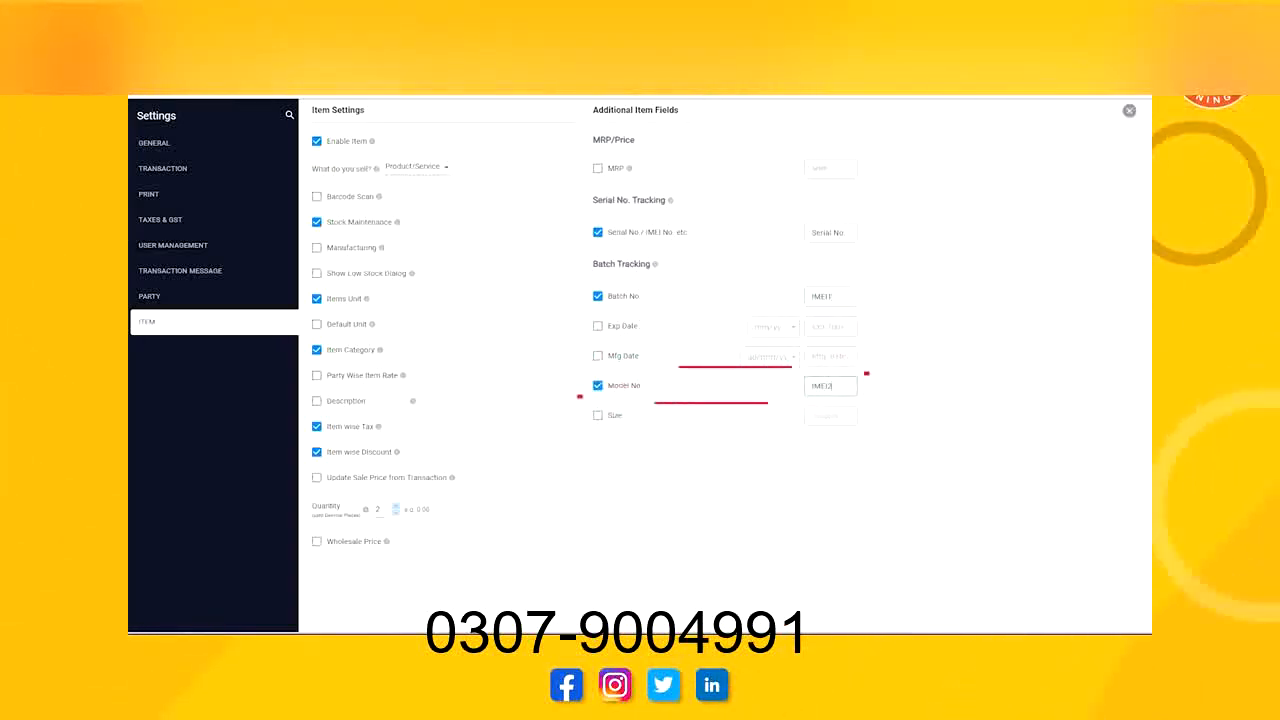
{"action": "type", "text": "2"}
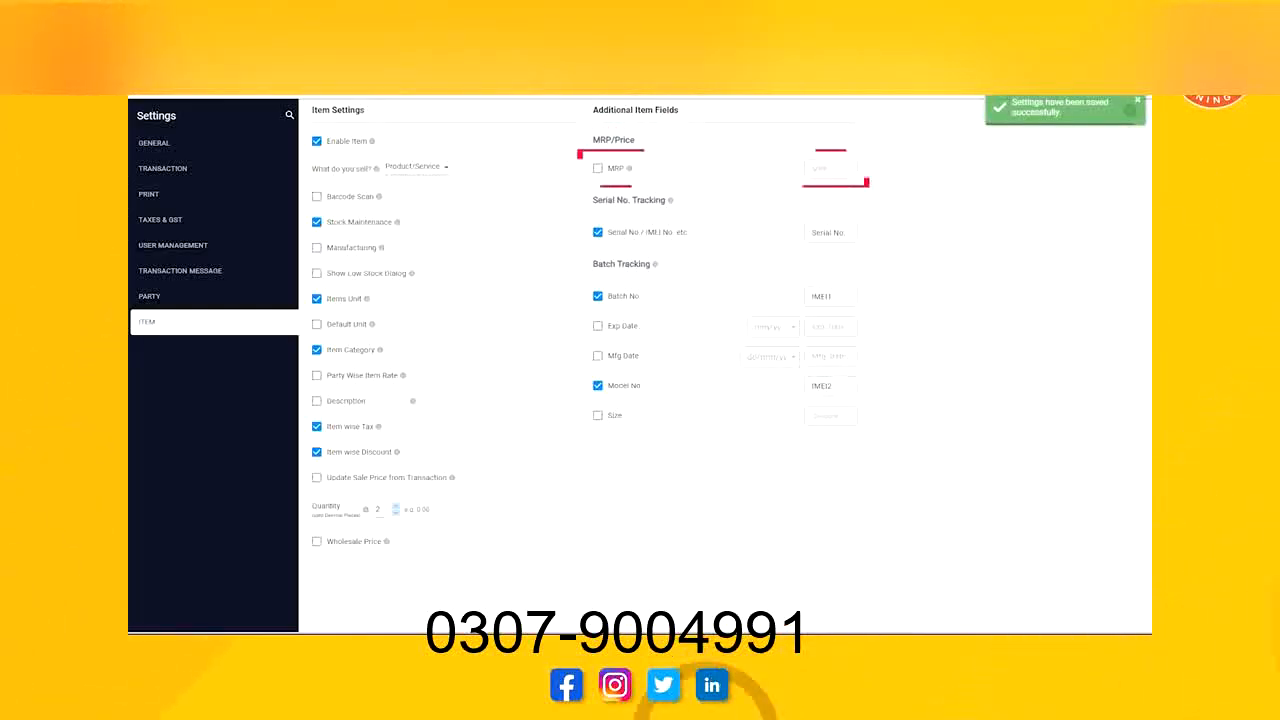
Enable MRP, Barcode Scan and Description for items, saving the description field under its default name.
{"action": "left_click", "coordinate": [598, 168]}
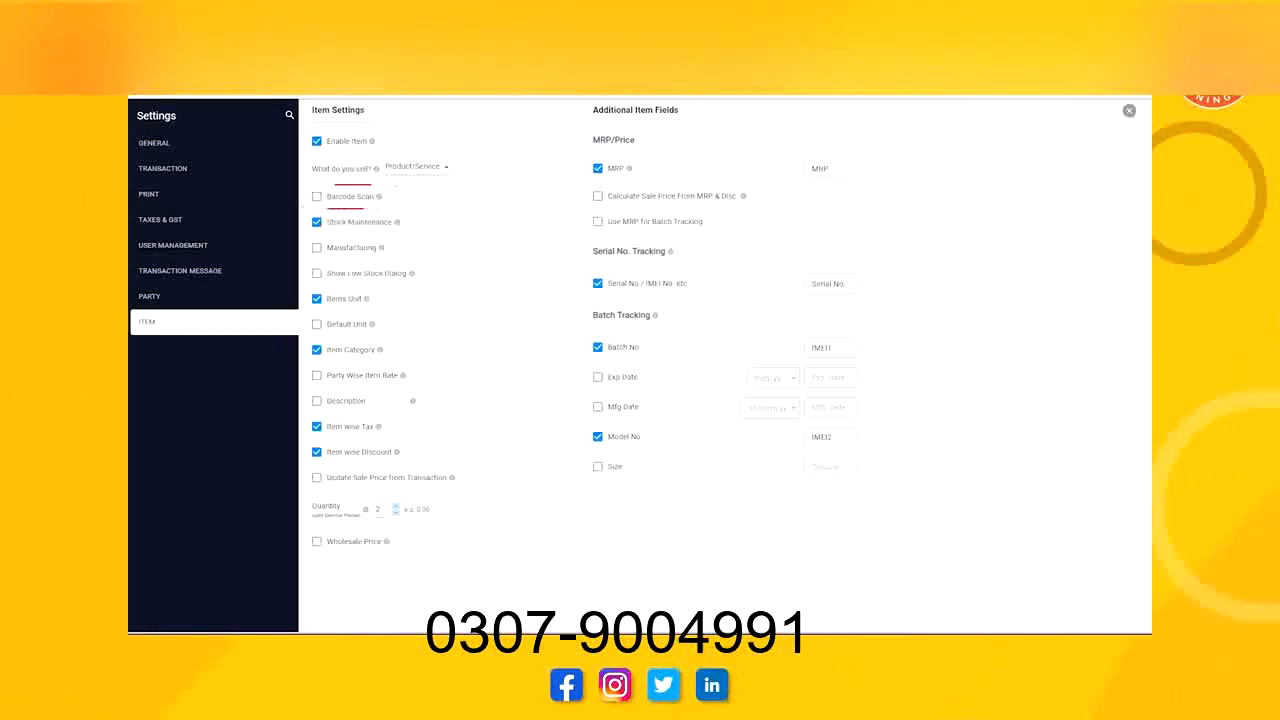
{"action": "left_click", "coordinate": [317, 196]}
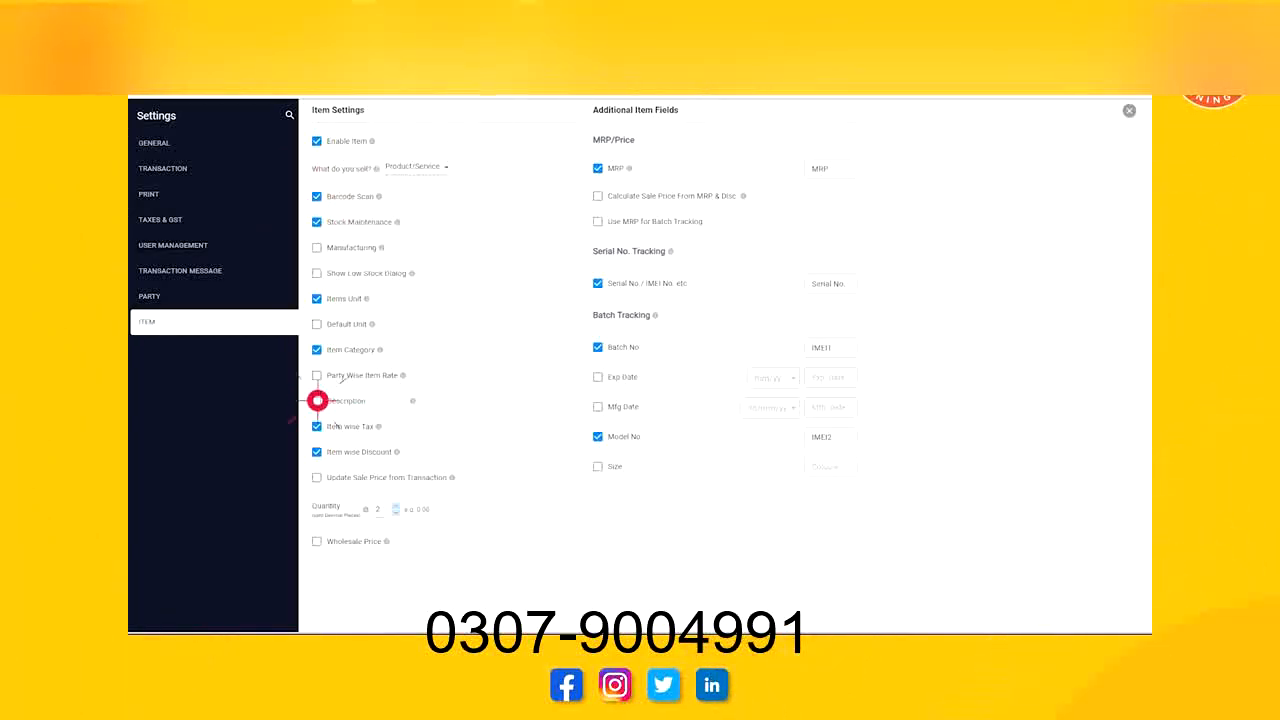
{"action": "left_click", "coordinate": [317, 400]}
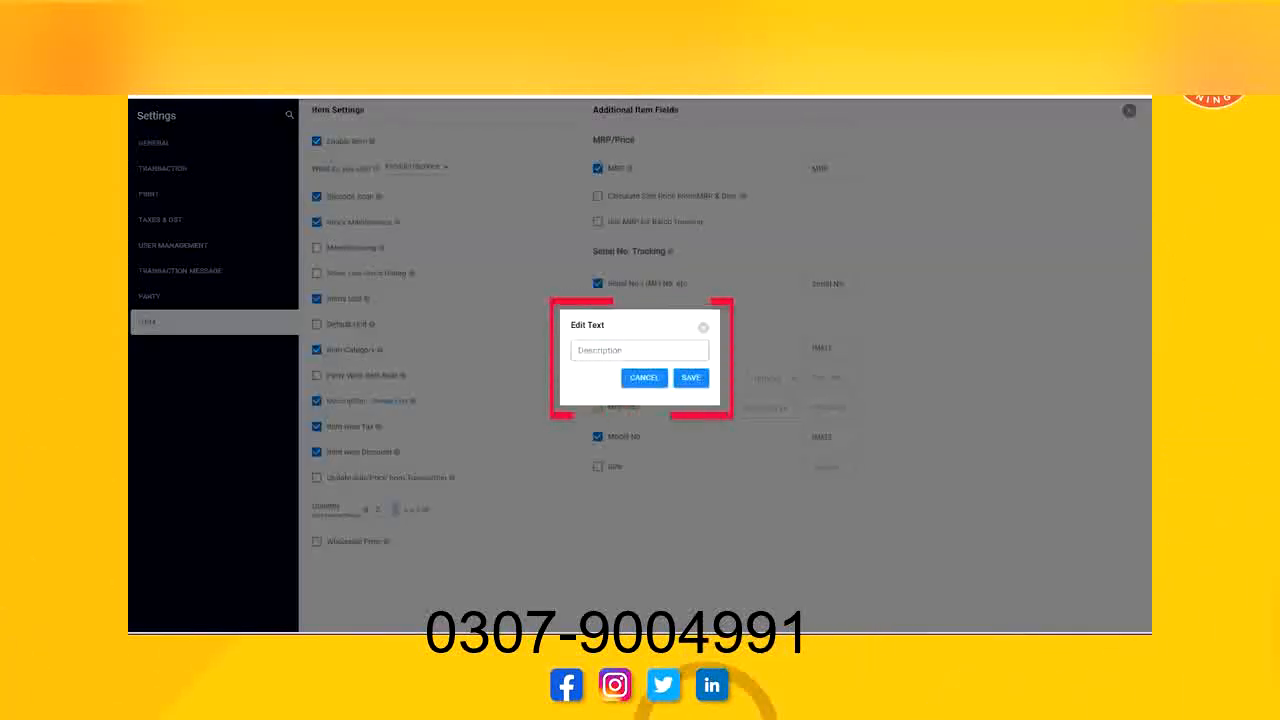
{"action": "left_click", "coordinate": [690, 377]}
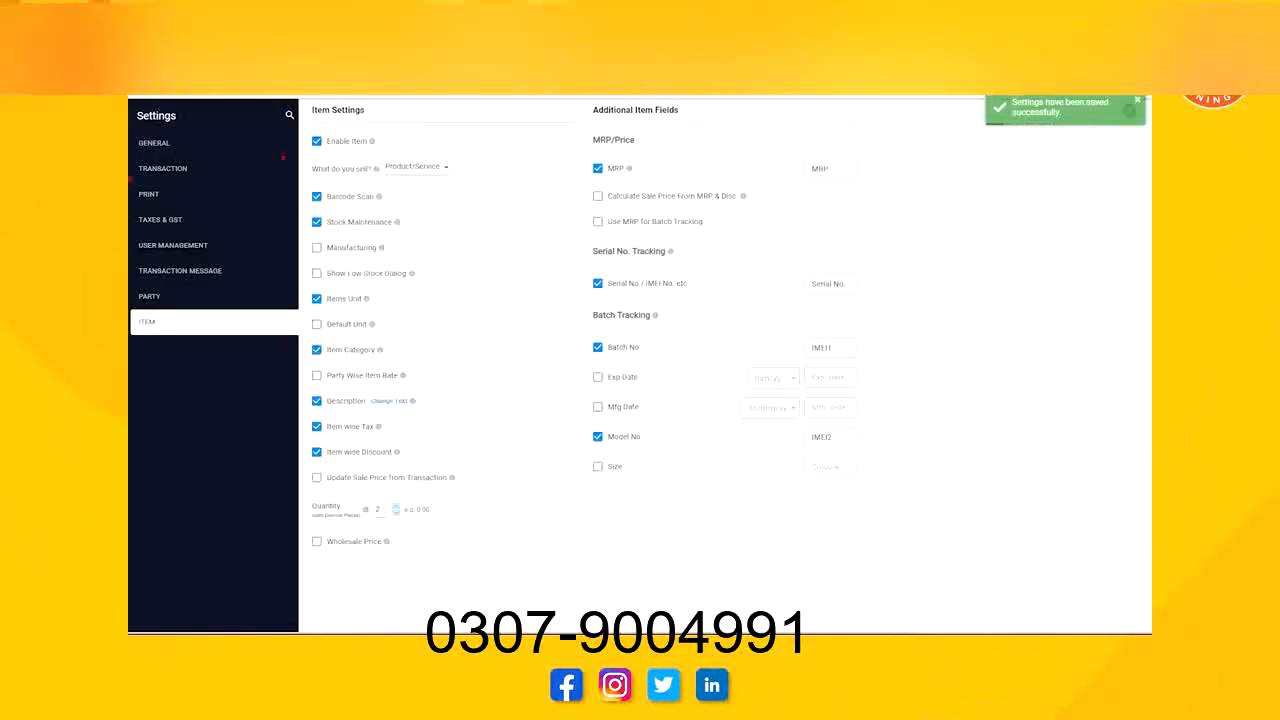
In the transaction settings' additional fields setup, name transaction Additional Field 1 "Finance By".
{"action": "left_click", "coordinate": [188, 169]}
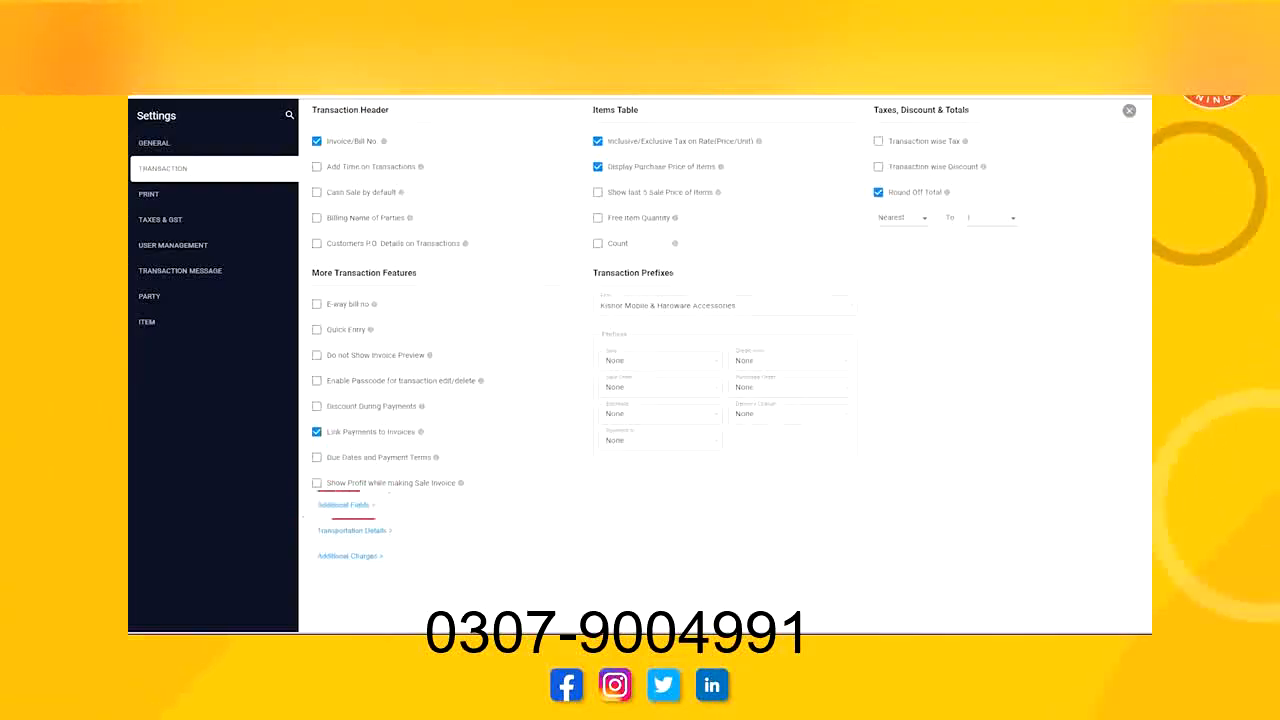
{"action": "left_click", "coordinate": [344, 505]}
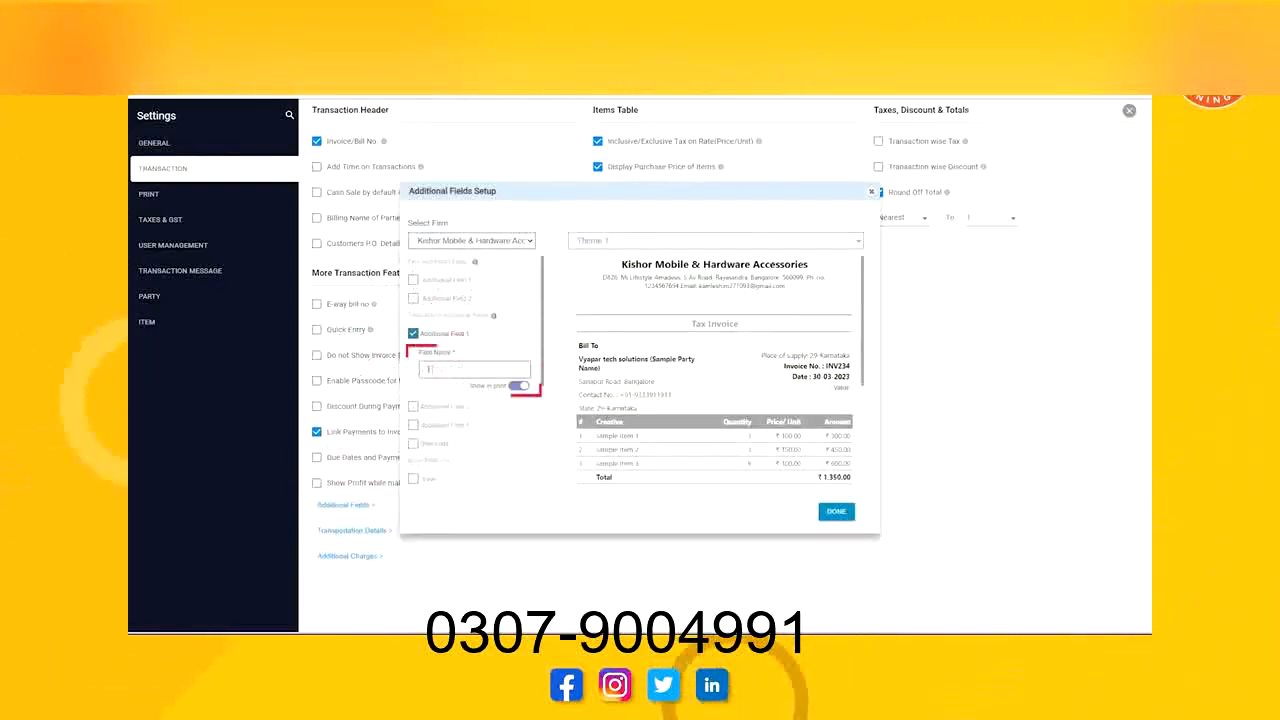
{"action": "type", "text": "Finance"}
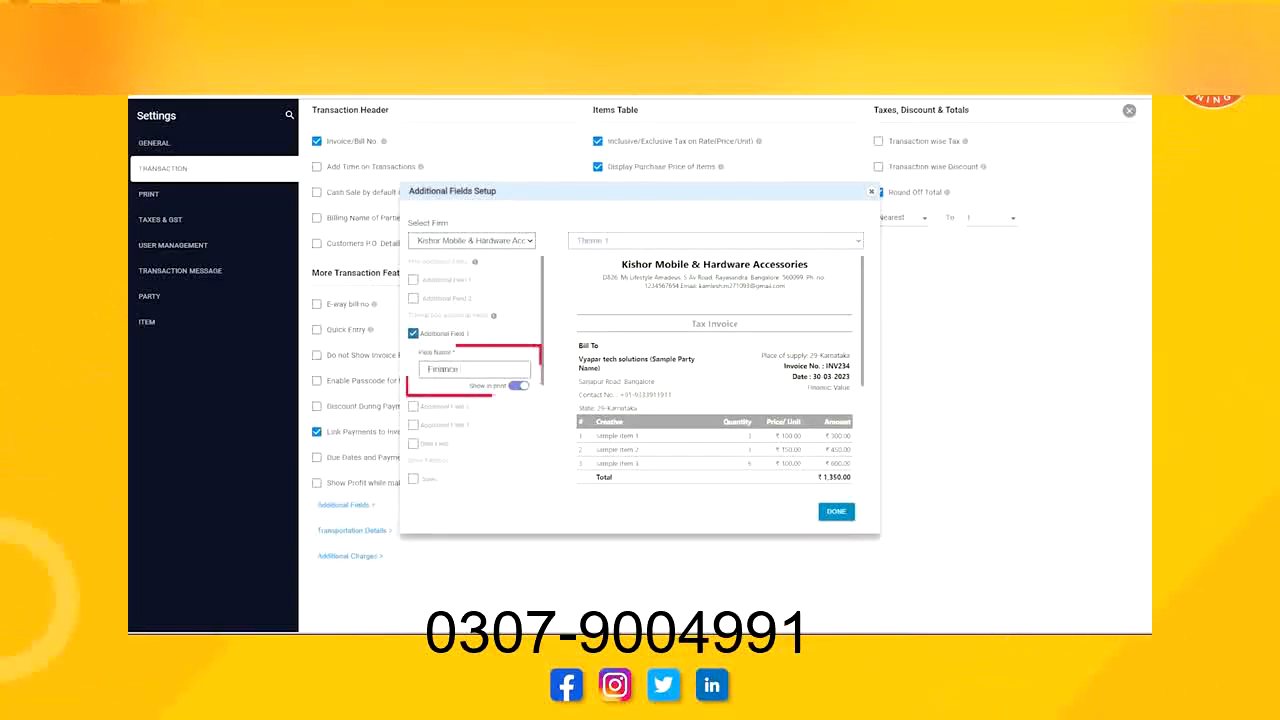
{"action": "type", "text": " By"}
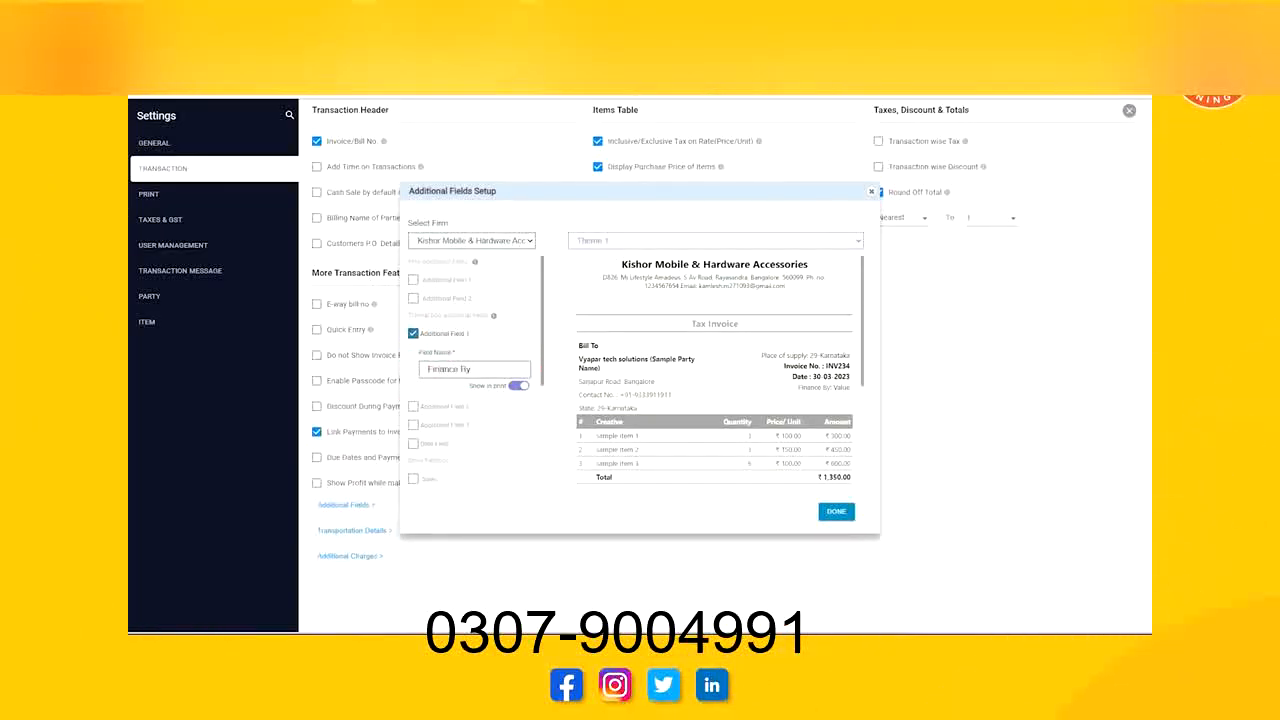
Enable transaction Additional Field 2 and name it "Finance Account No".
{"action": "left_click", "coordinate": [413, 406]}
{"action": "type", "text": "Financ"}
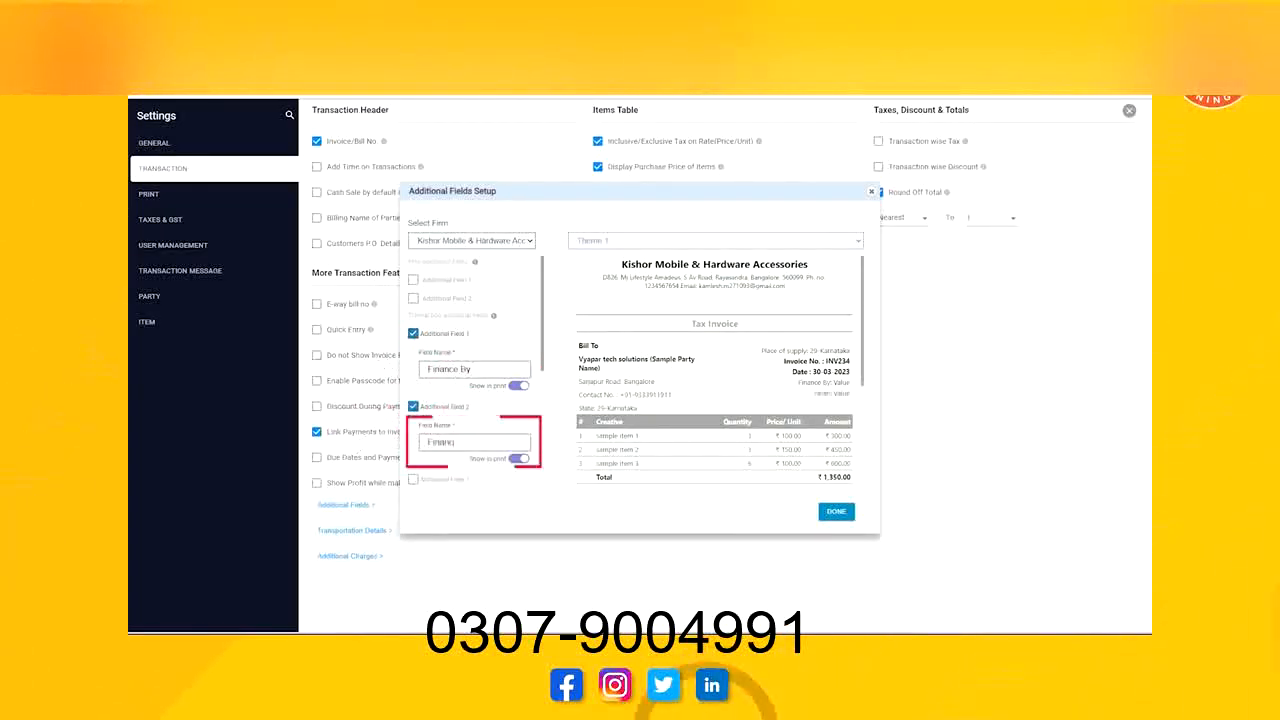
{"action": "type", "text": "e Account No"}
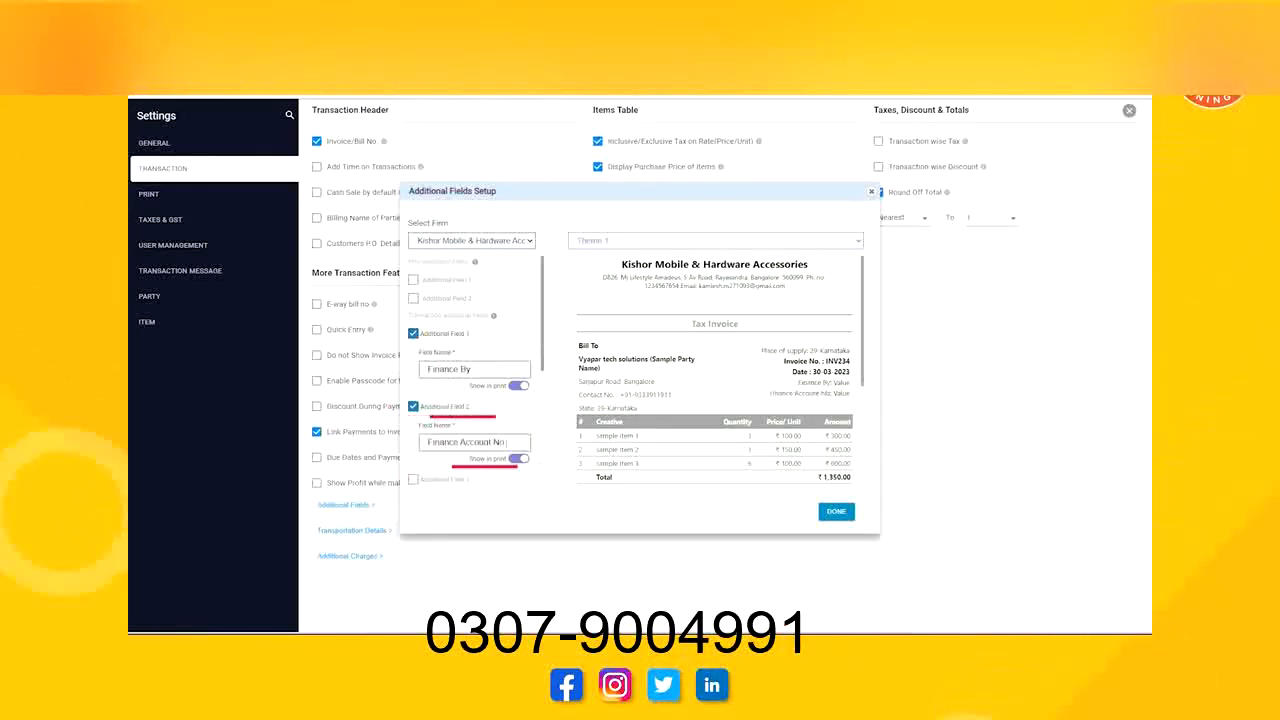
Apply the additional fields to Sales and Purchase transactions, confirm the setup and leave the settings.
{"action": "scroll", "coordinate": [475, 370], "scroll_direction": "down", "scroll_amount": 3}
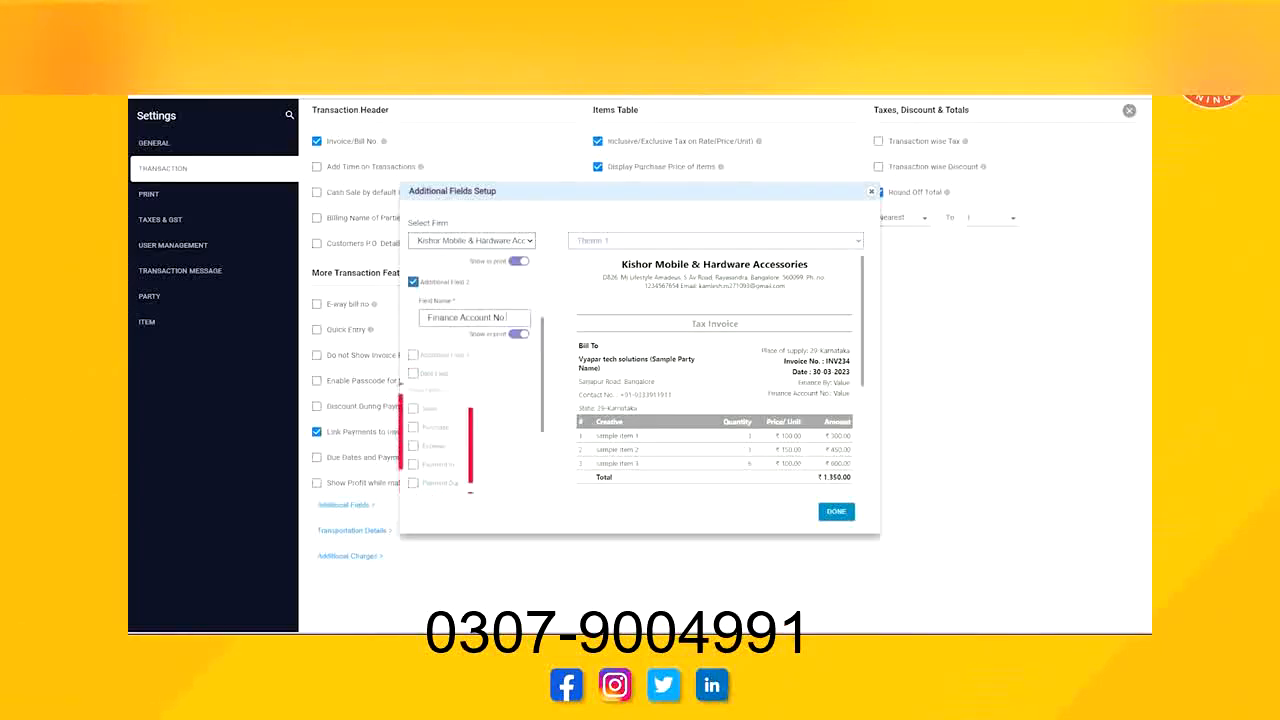
{"action": "left_click", "coordinate": [413, 409]}
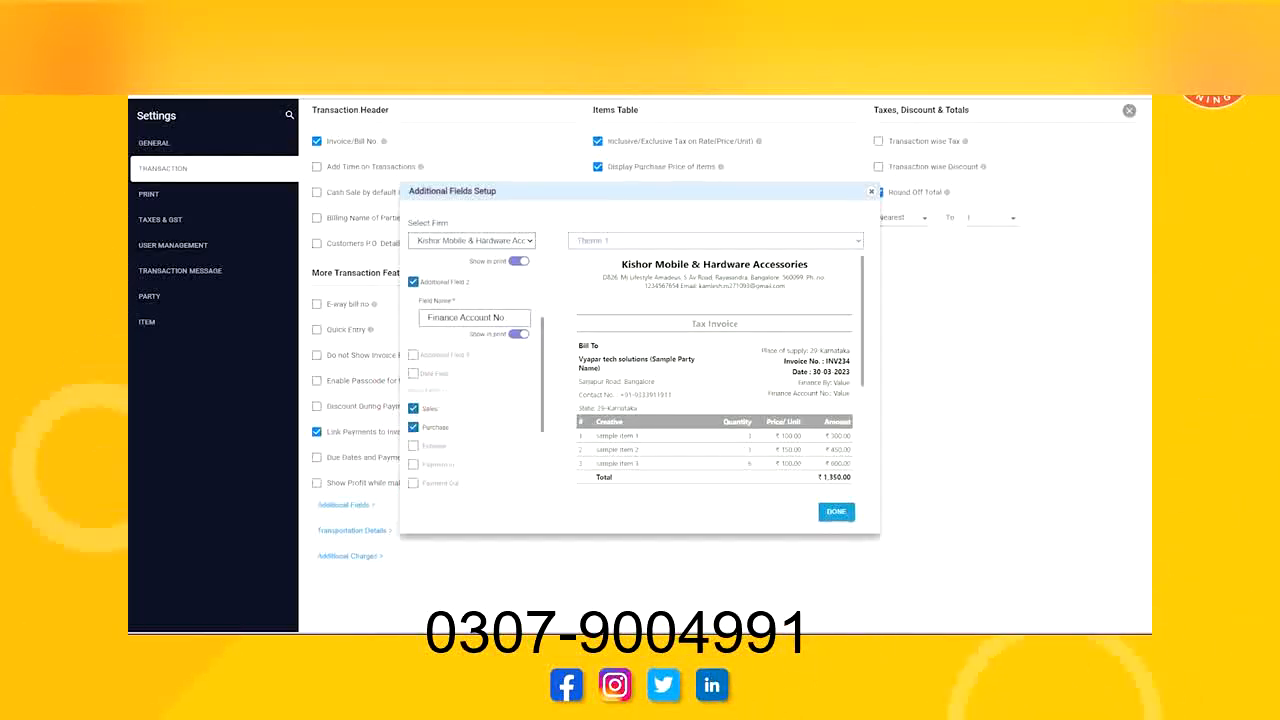
{"action": "left_click", "coordinate": [834, 511]}
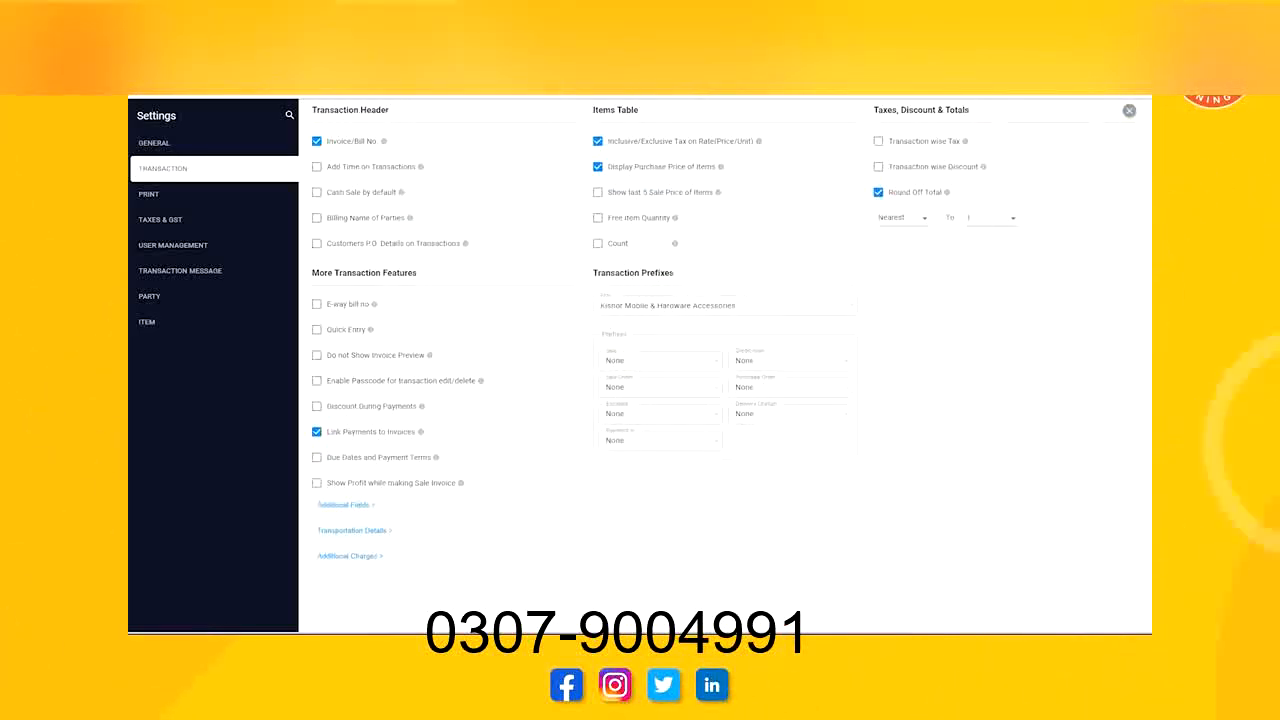
{"action": "left_click", "coordinate": [1129, 110]}
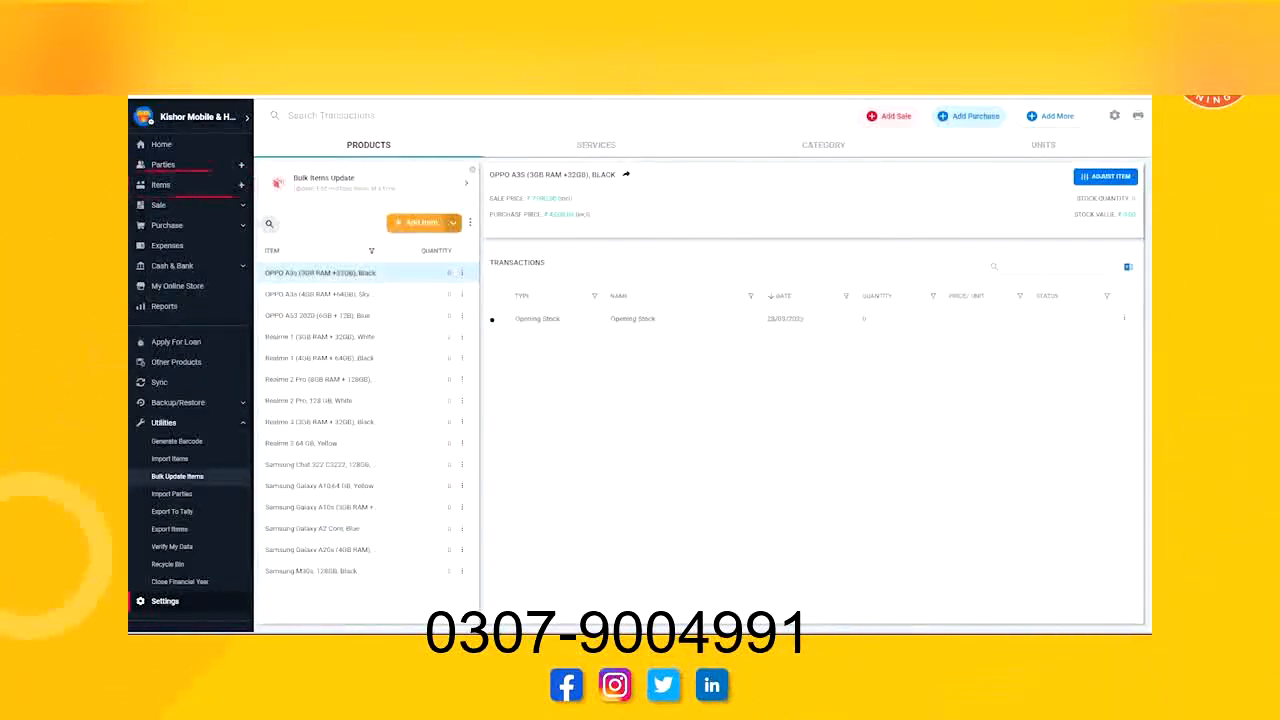
Start a new product item named "Samsung M30s, 64GB, Black".
{"action": "left_click", "coordinate": [422, 222]}
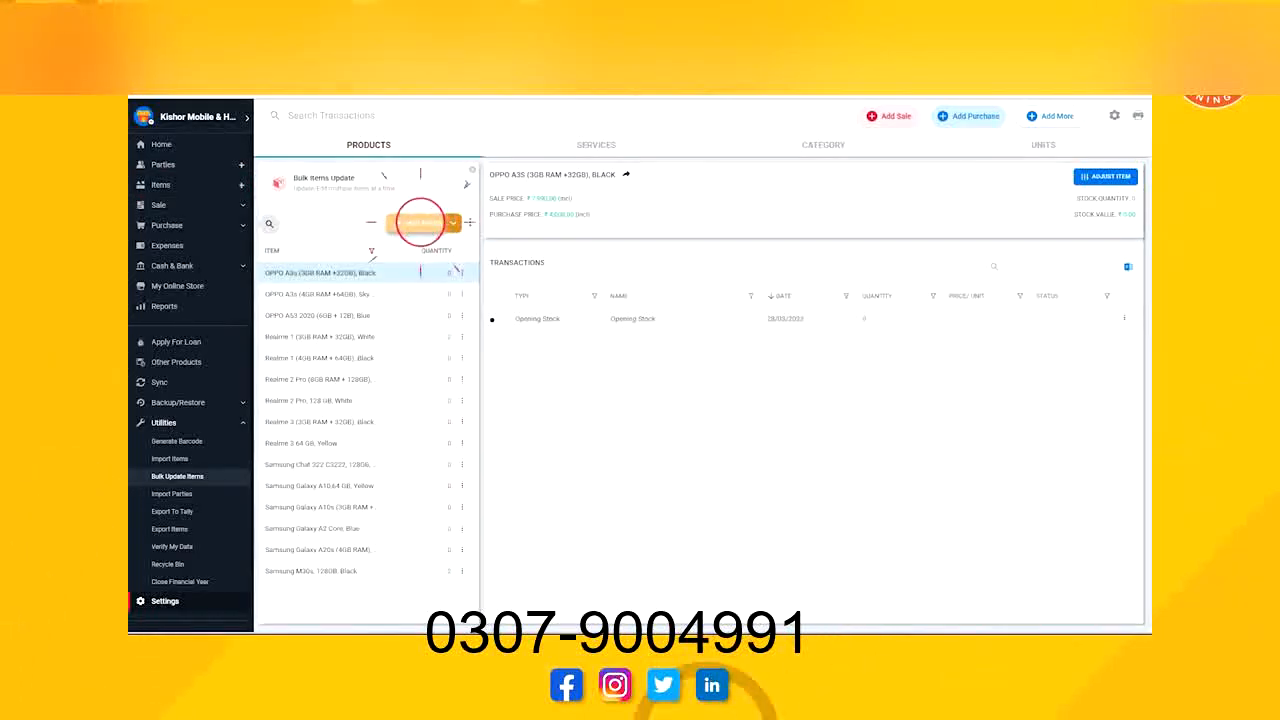
{"action": "type", "text": "Samsung"}
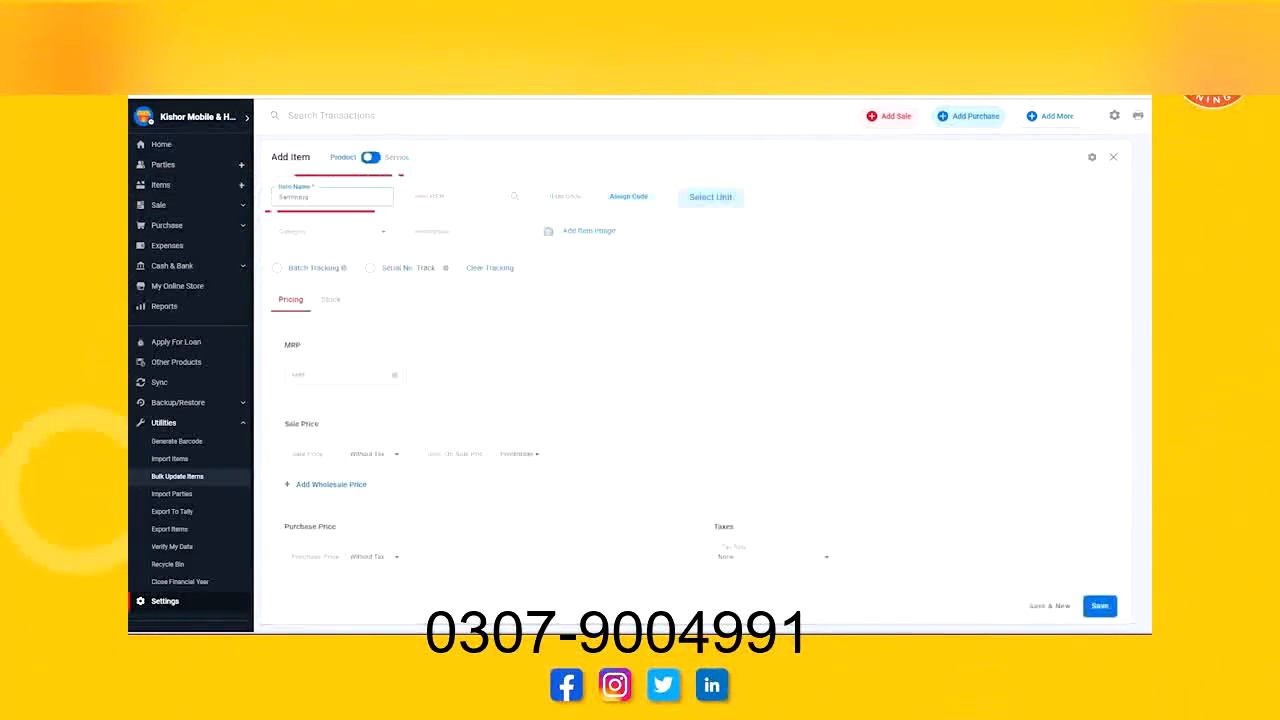
{"action": "type", "text": " M40s, 64GB"}
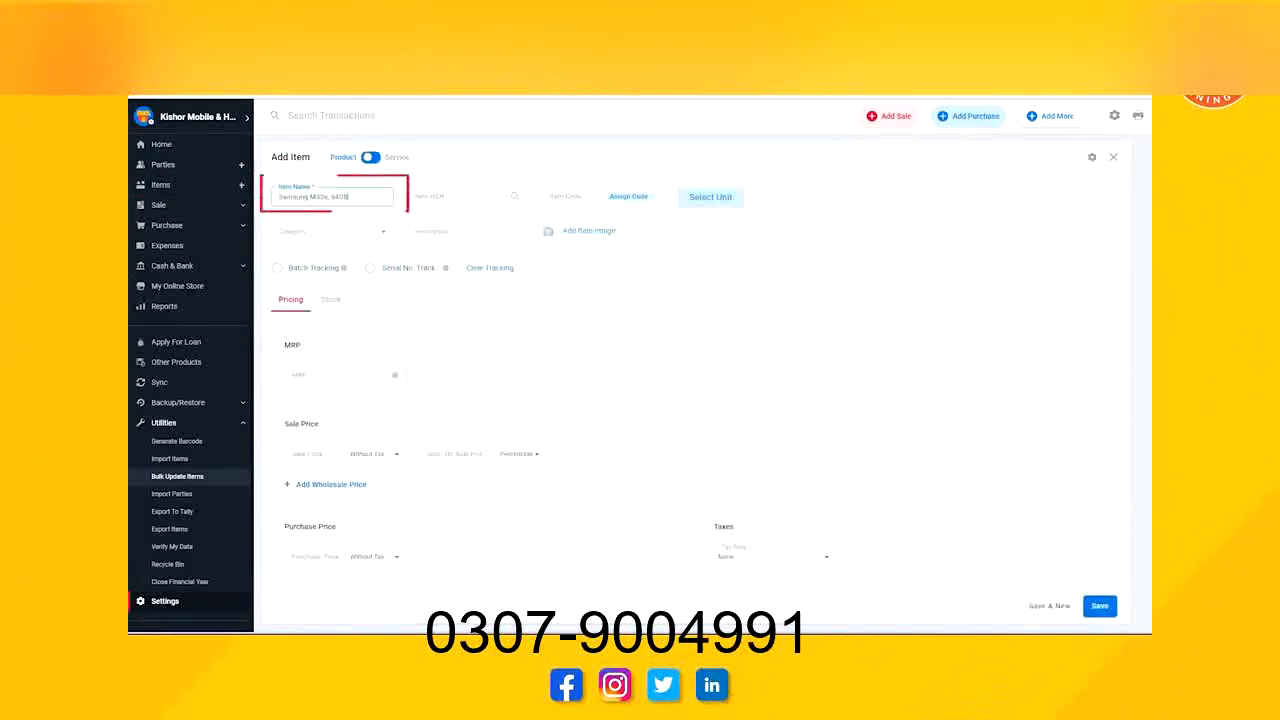
{"action": "type", "text": ", Black"}
Set the new item's base unit to BOX (Box), leaving the secondary unit as None.
{"action": "left_click", "coordinate": [710, 196]}
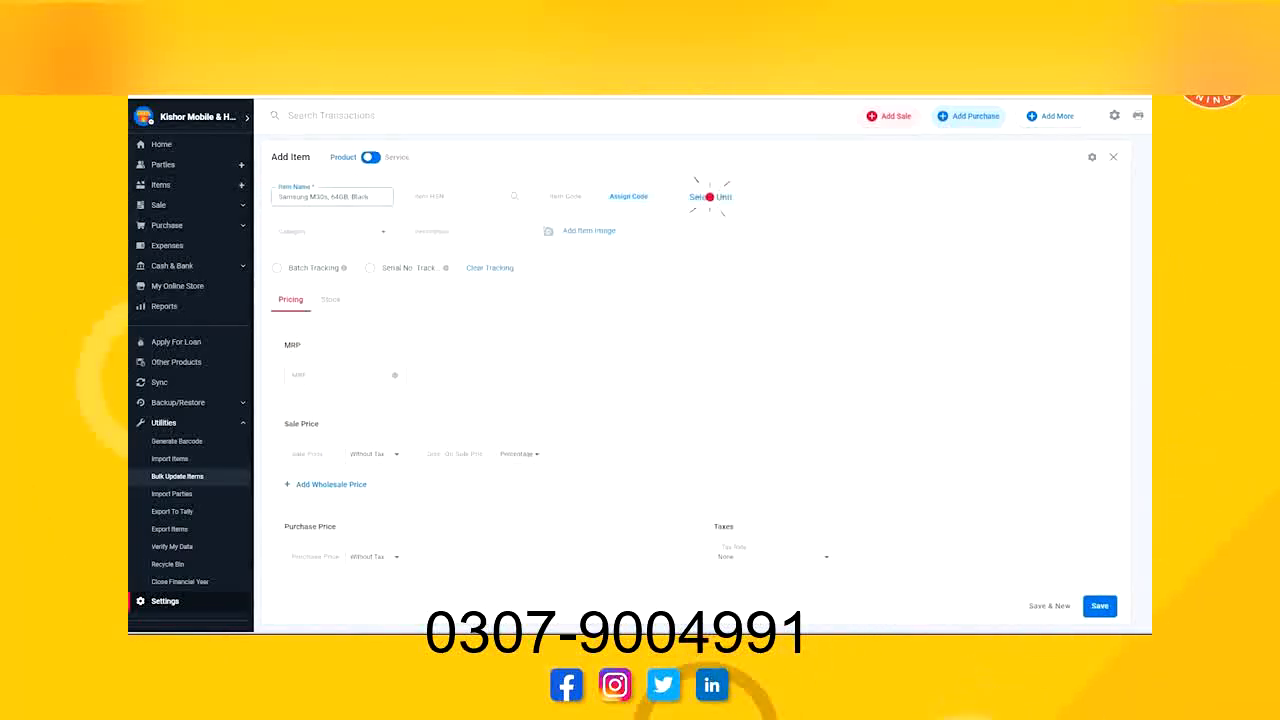
{"action": "left_click", "coordinate": [582, 357]}
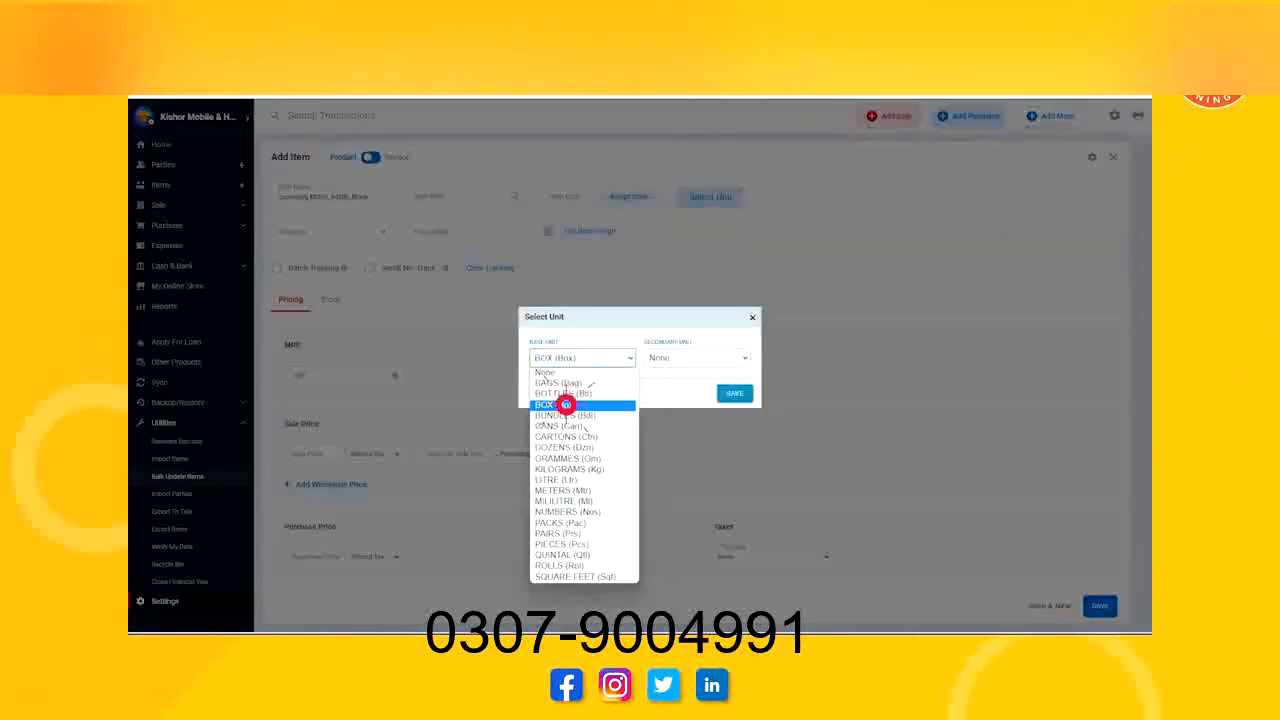
{"action": "left_click", "coordinate": [569, 406]}
{"action": "left_click", "coordinate": [734, 393]}
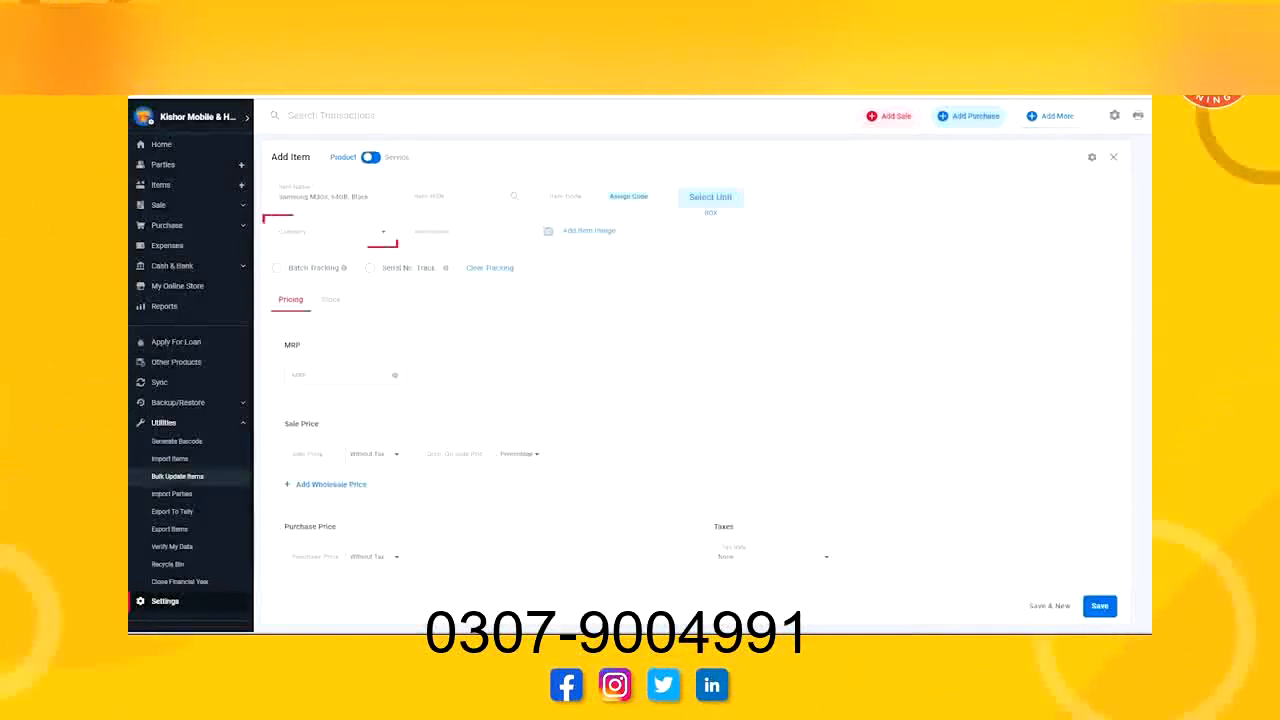
Create a new category named "Samsung" and assign it to the new item.
{"action": "left_click", "coordinate": [360, 230]}
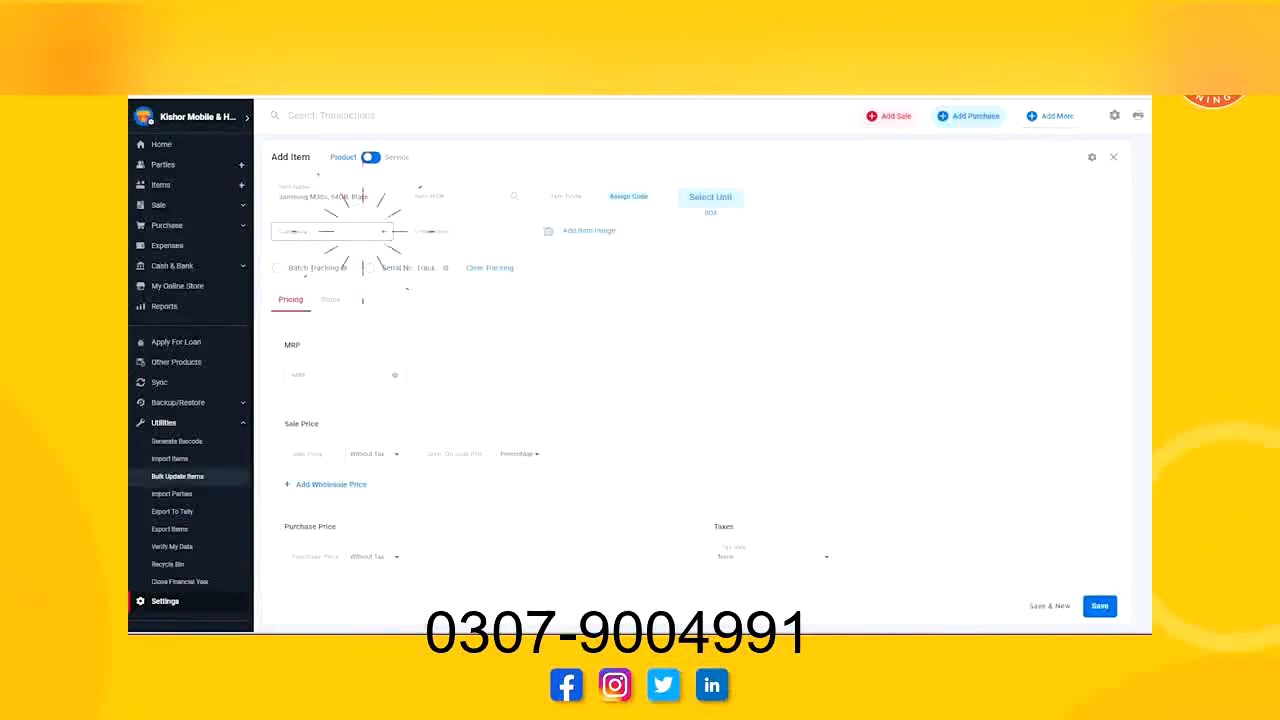
{"action": "left_click", "coordinate": [330, 257]}
{"action": "type", "text": "Samsung"}
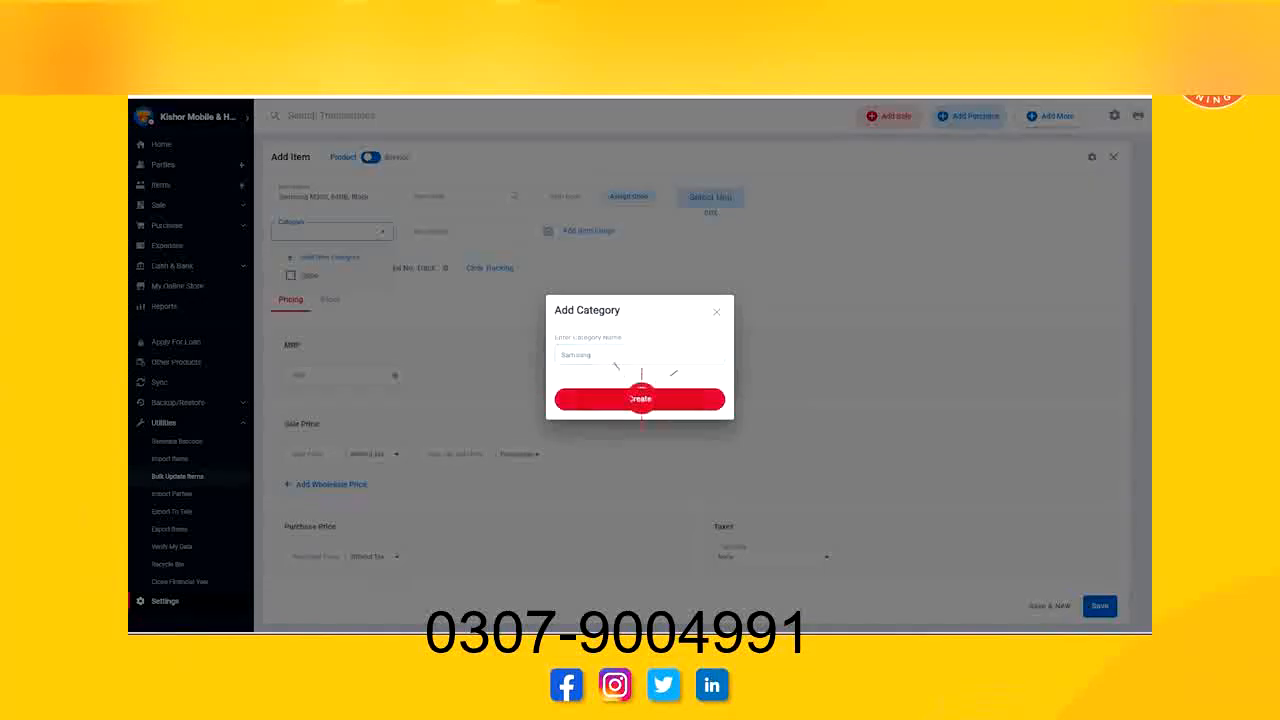
{"action": "left_click", "coordinate": [641, 399]}
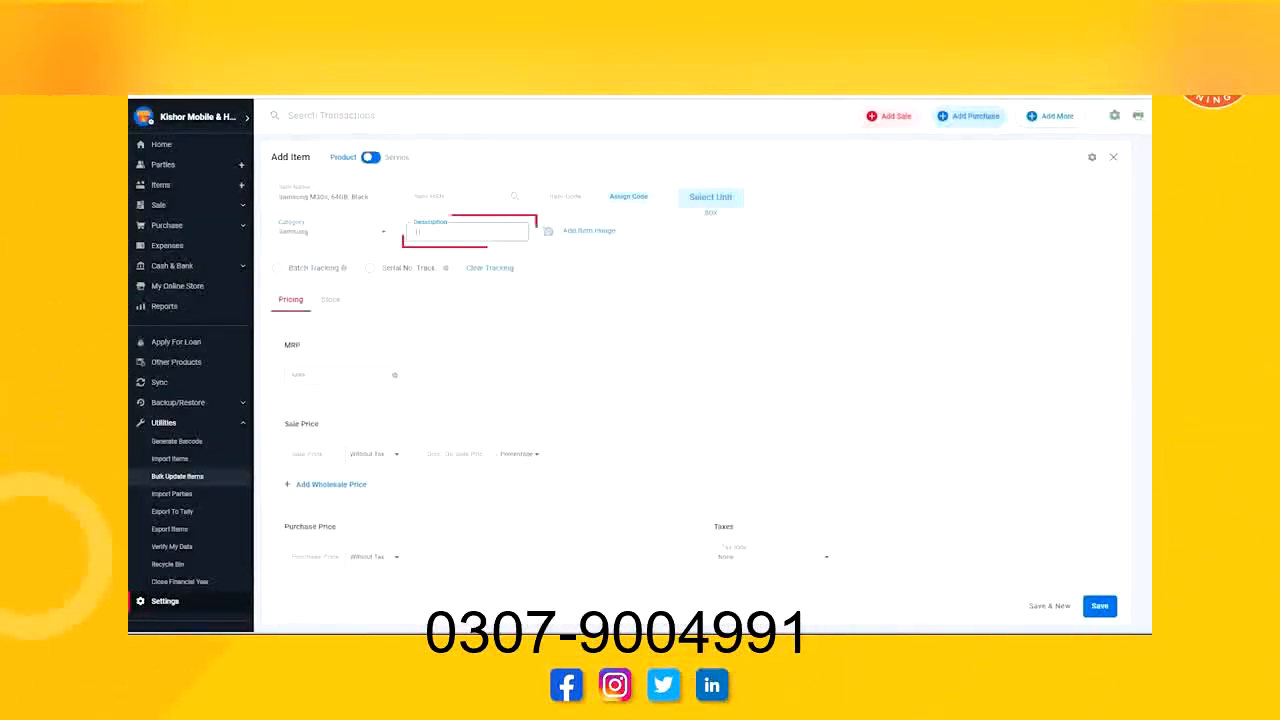
Enter the item description "1 Year warranty, Accessories - Charger, Case".
{"action": "type", "text": "1 Year warranty"}
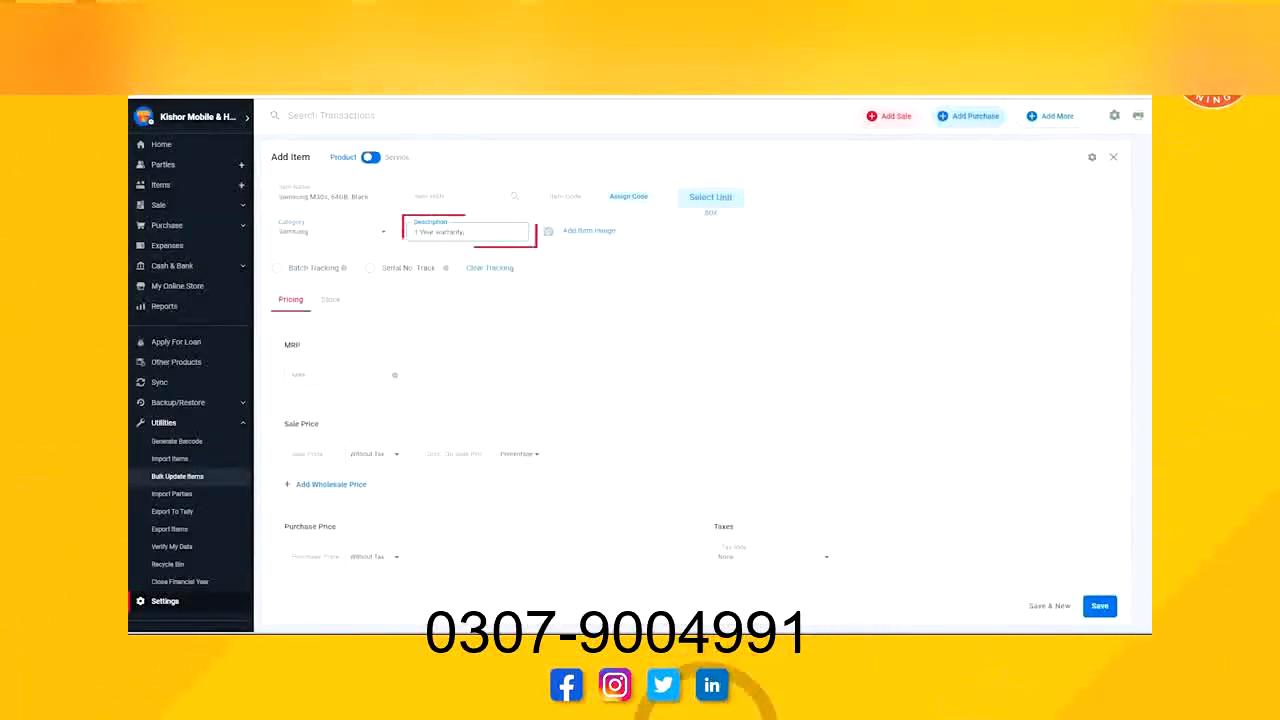
{"action": "type", "text": ", Accessories"}
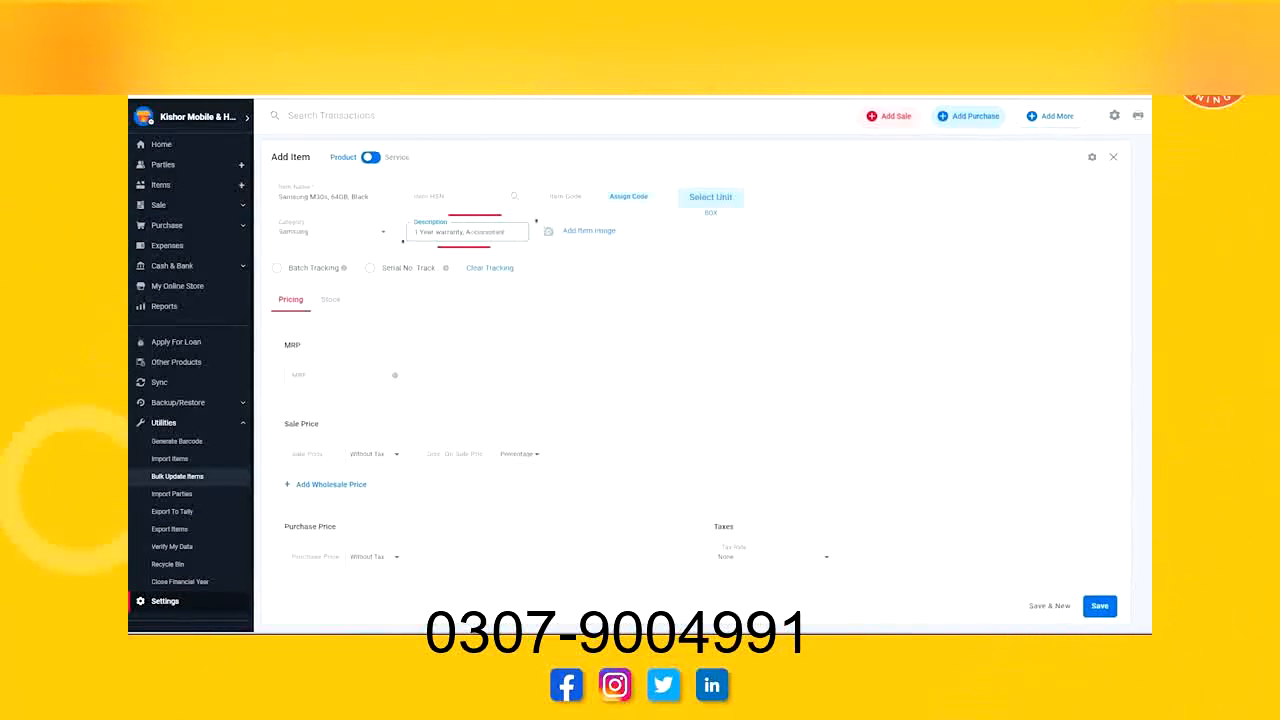
{"action": "type", "text": " - Charged"}
{"action": "type", "text": ","}
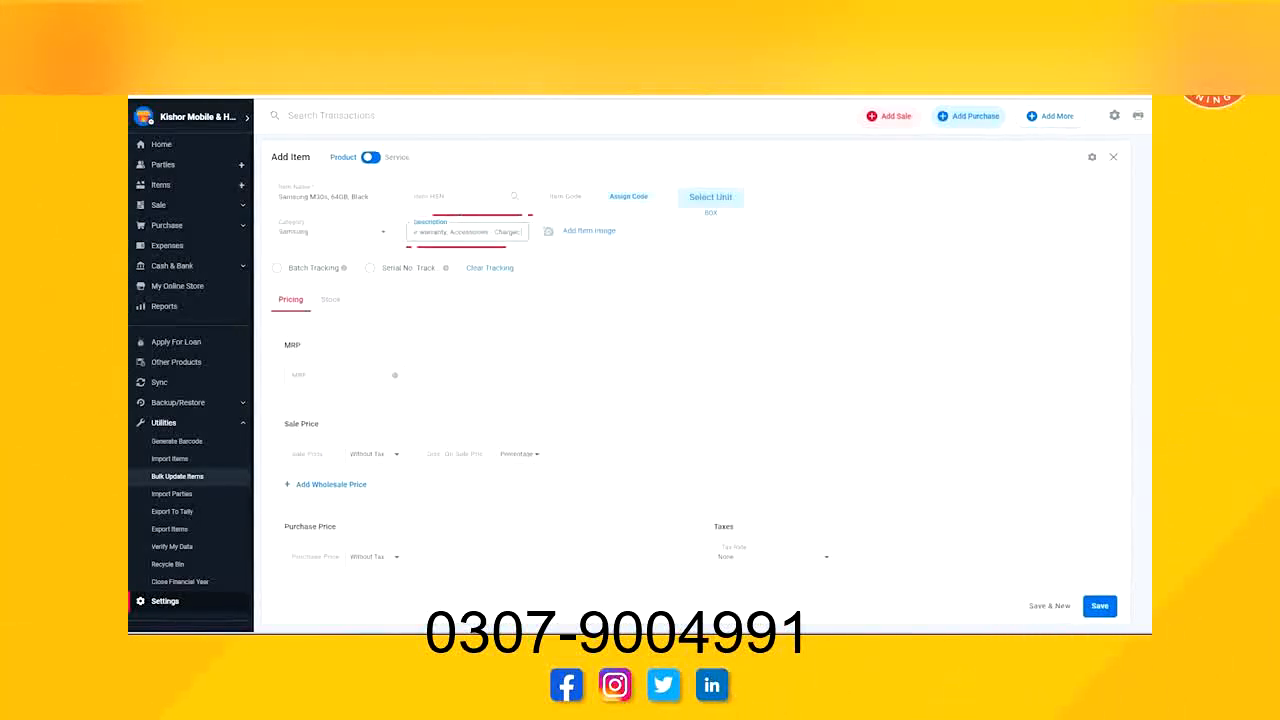
{"action": "type", "text": " Case"}
{"action": "key", "text": "Tab"}
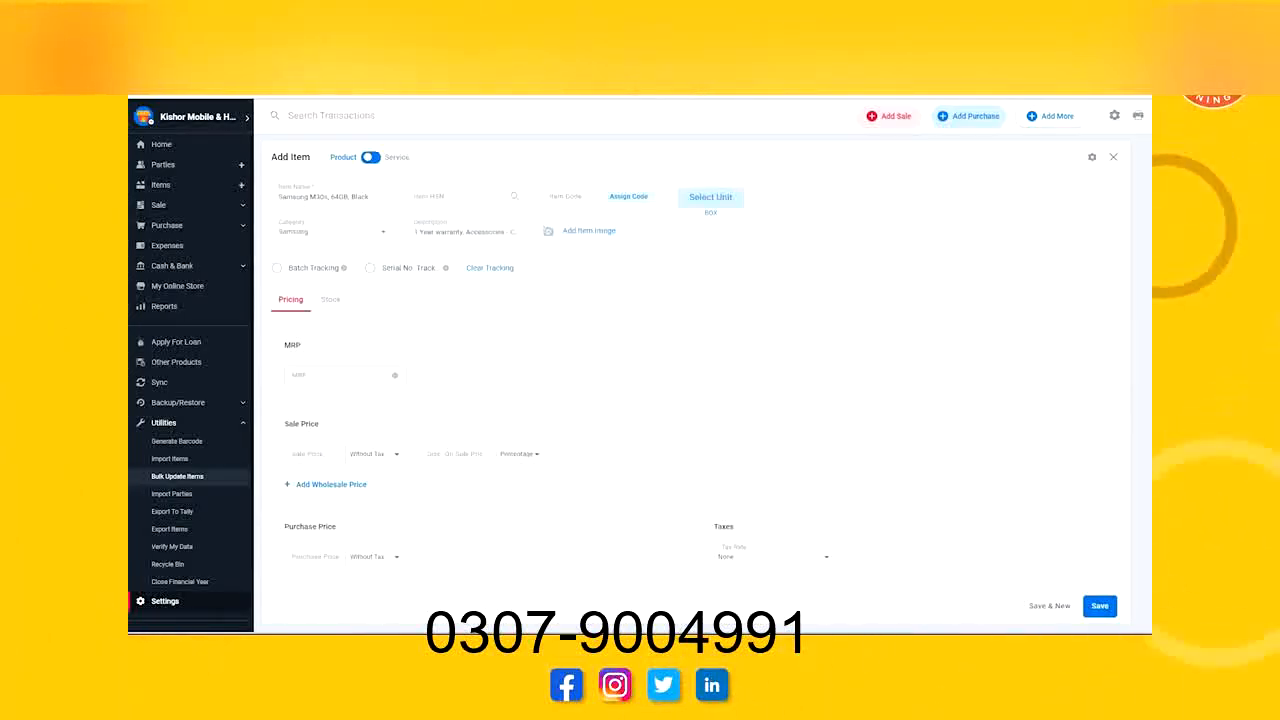
Enable serial number tracking for the item, add two serial numbers as opening stock and save them.
{"action": "left_click", "coordinate": [370, 268]}
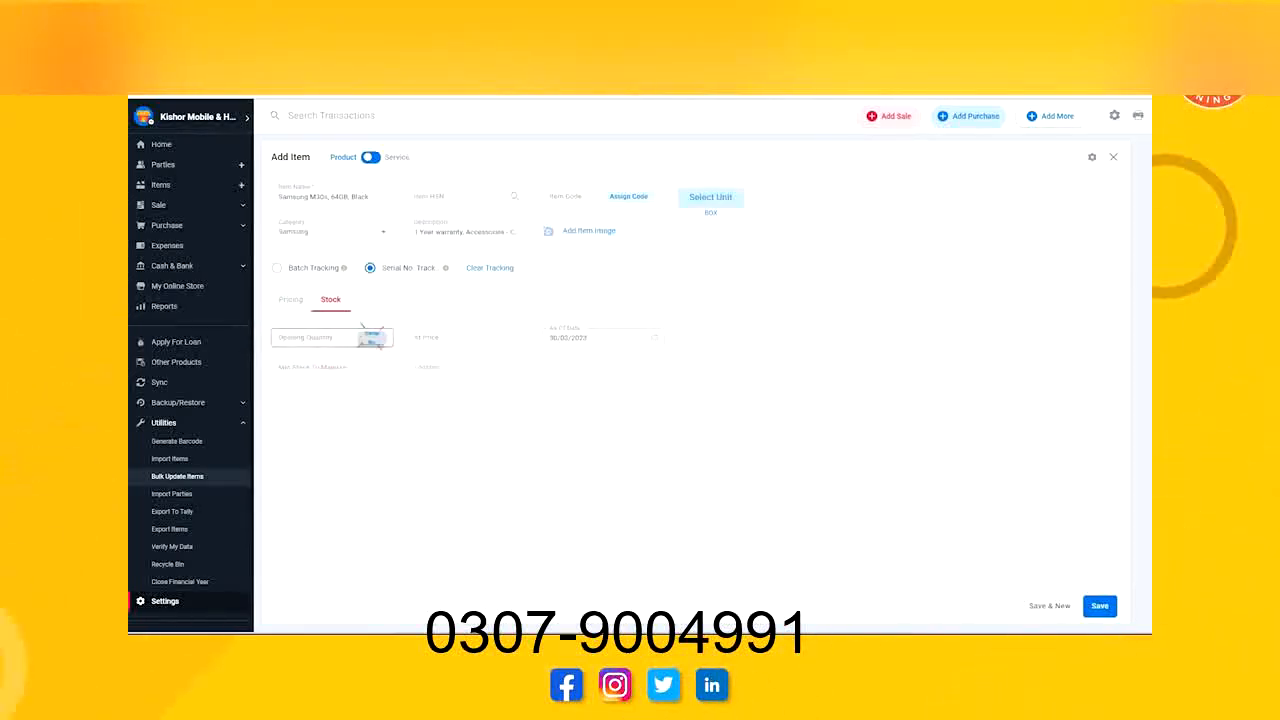
{"action": "left_click", "coordinate": [371, 338]}
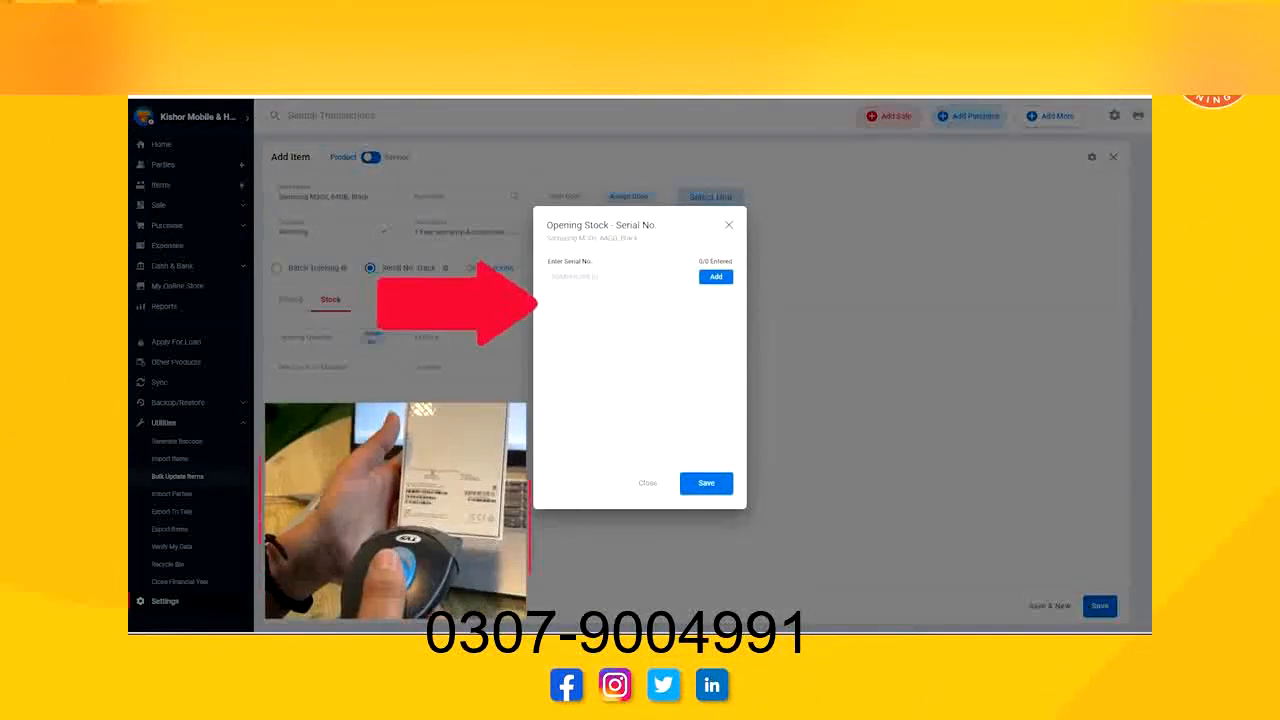
{"action": "type", "text": "NBMVHCPAHD4"}
{"action": "key", "text": "Return"}
{"action": "type", "text": "EYTYFYFUFGHDGFTTT"}
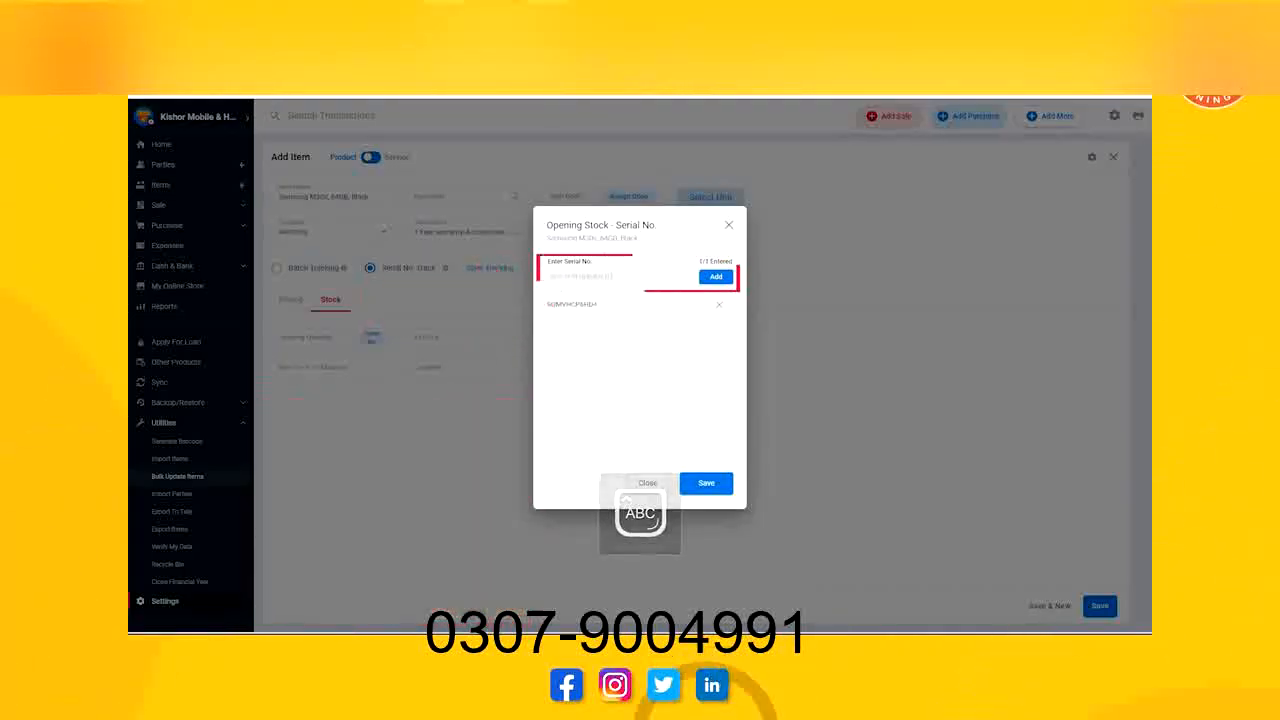
{"action": "left_click", "coordinate": [716, 277]}
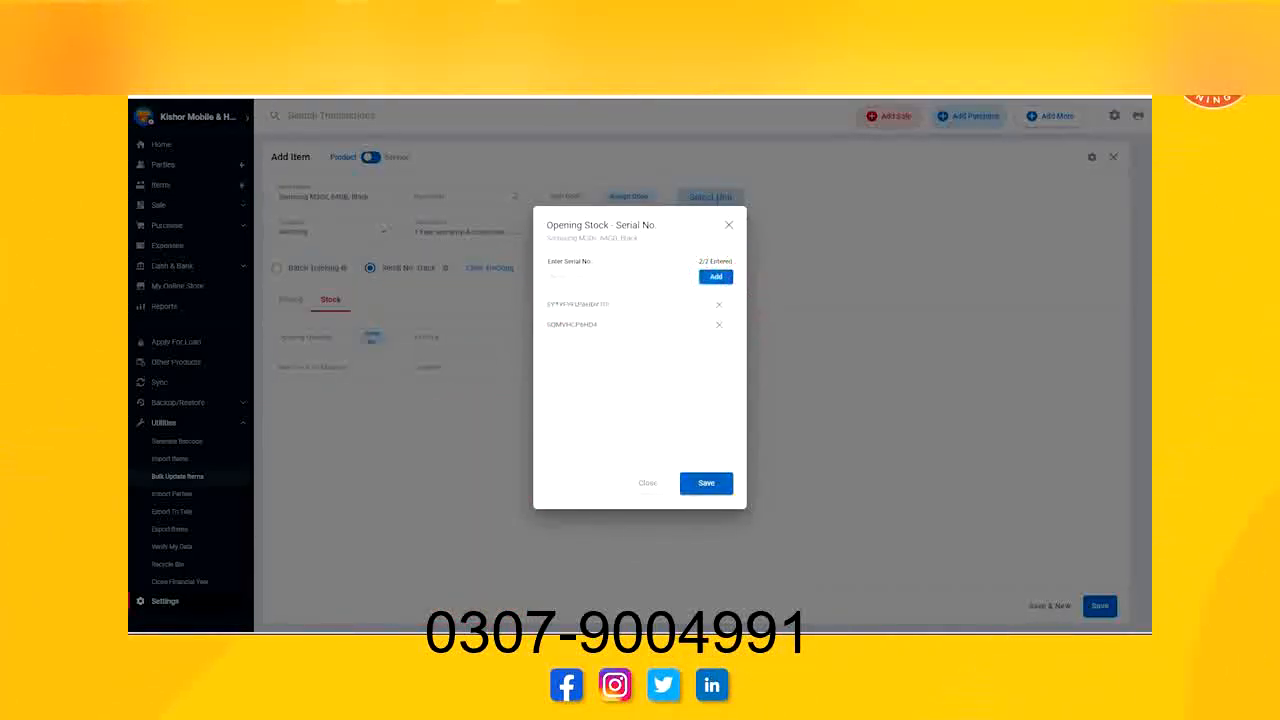
{"action": "left_click", "coordinate": [706, 483]}
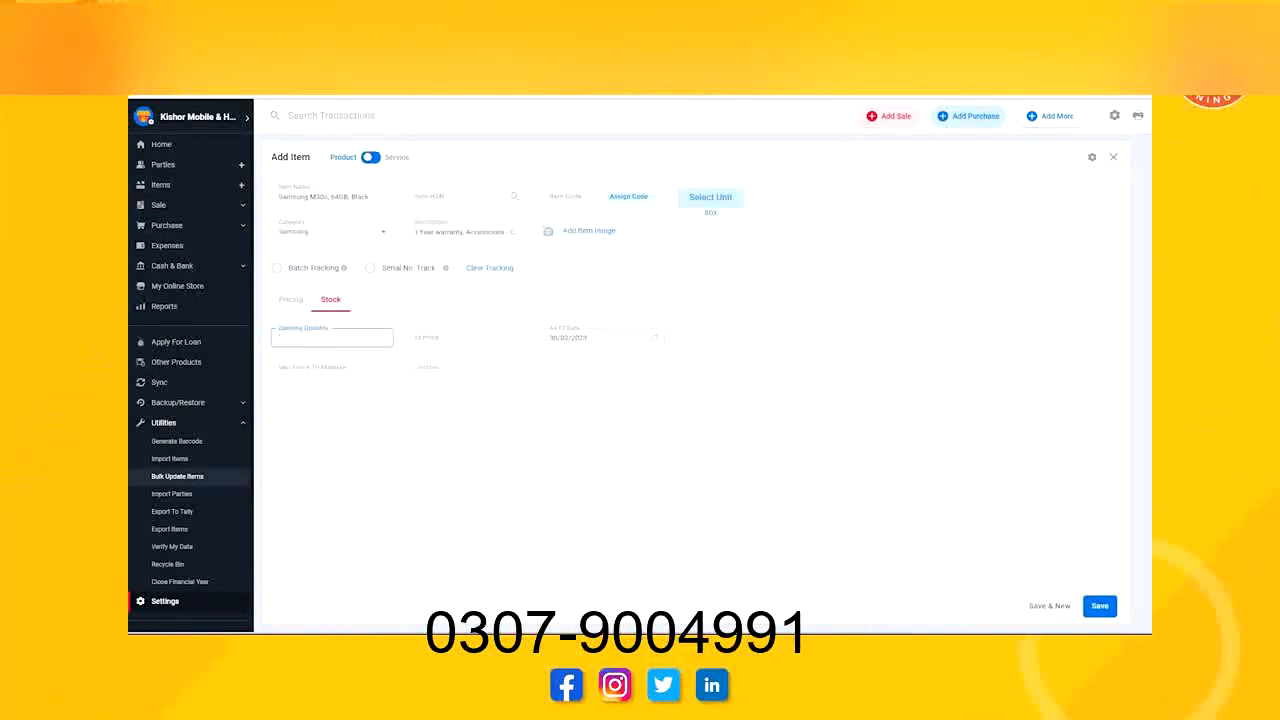
Use batch tracking for the item and enter the first opening-stock batch with its two IMEI numbers and quantity 1.
{"action": "left_click", "coordinate": [372, 337]}
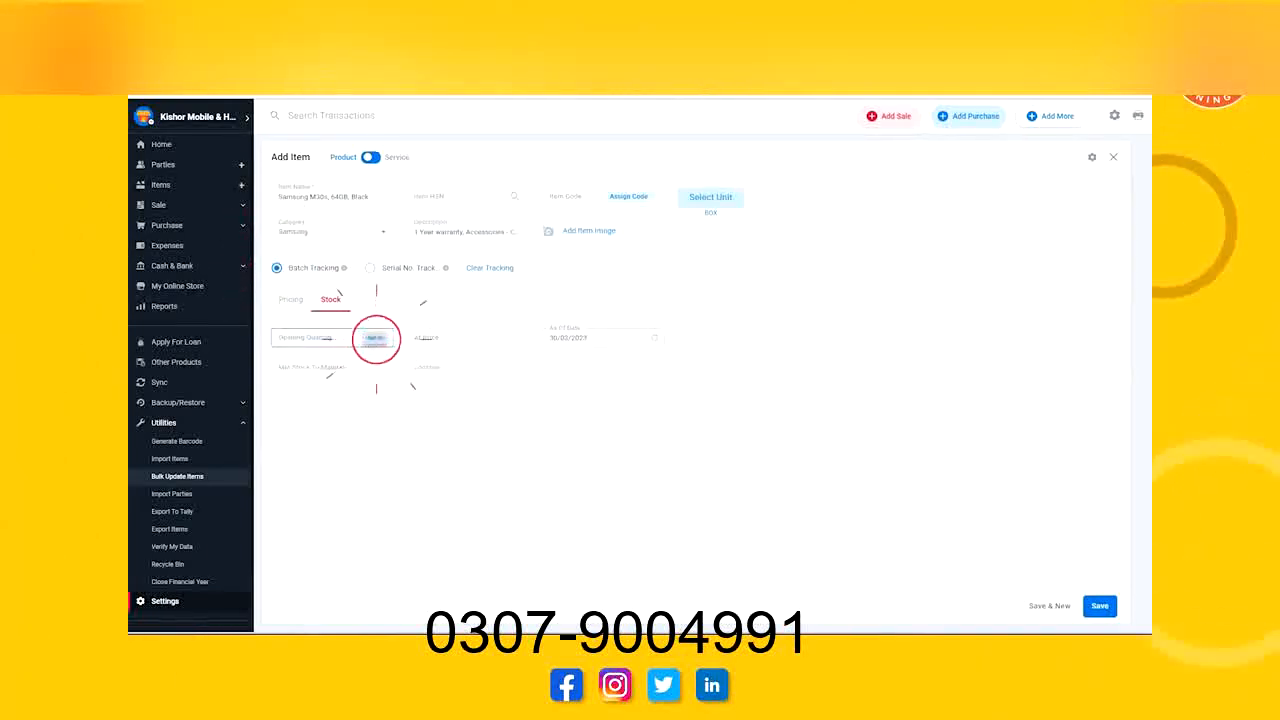
{"action": "key", "text": "Tab"}
{"action": "key", "text": "Tab"}
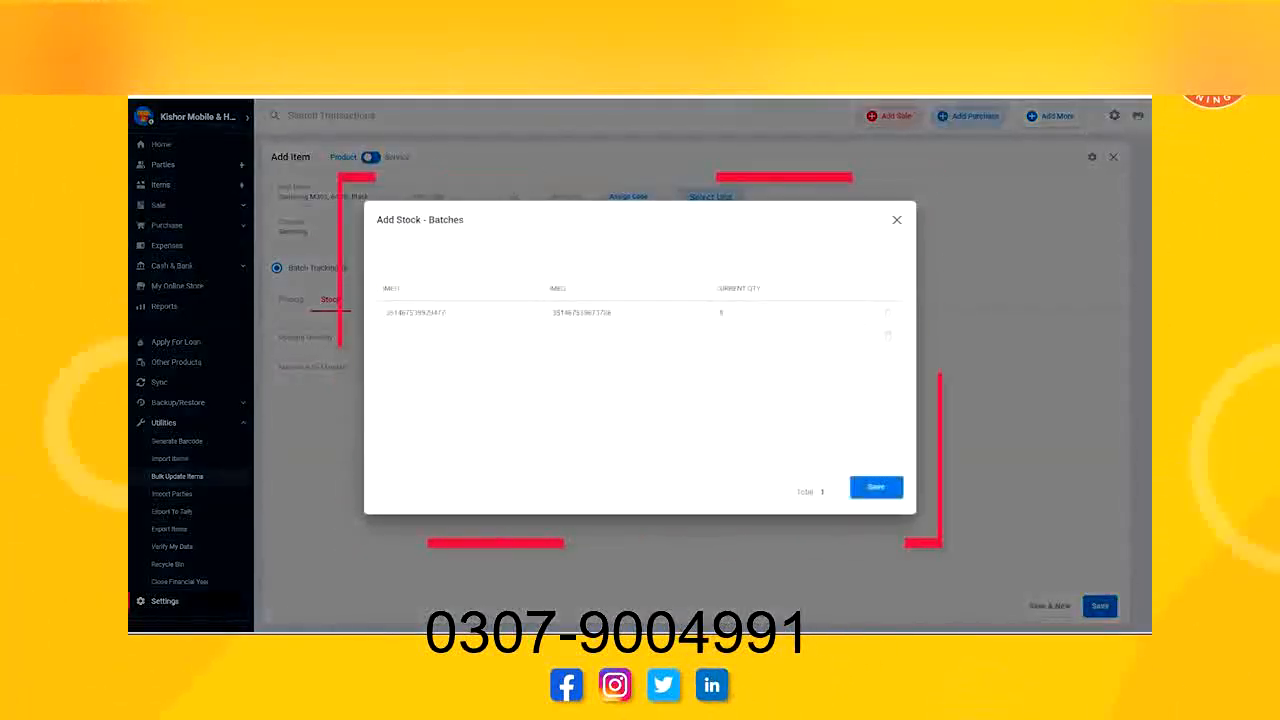
Add a second opening-stock batch with its two IMEI numbers and quantity 1, and save the batches.
{"action": "key", "text": "Tab"}
{"action": "type", "text": "23456789876545"}
{"action": "key", "text": "Tab"}
{"action": "type", "text": "34567898666778"}
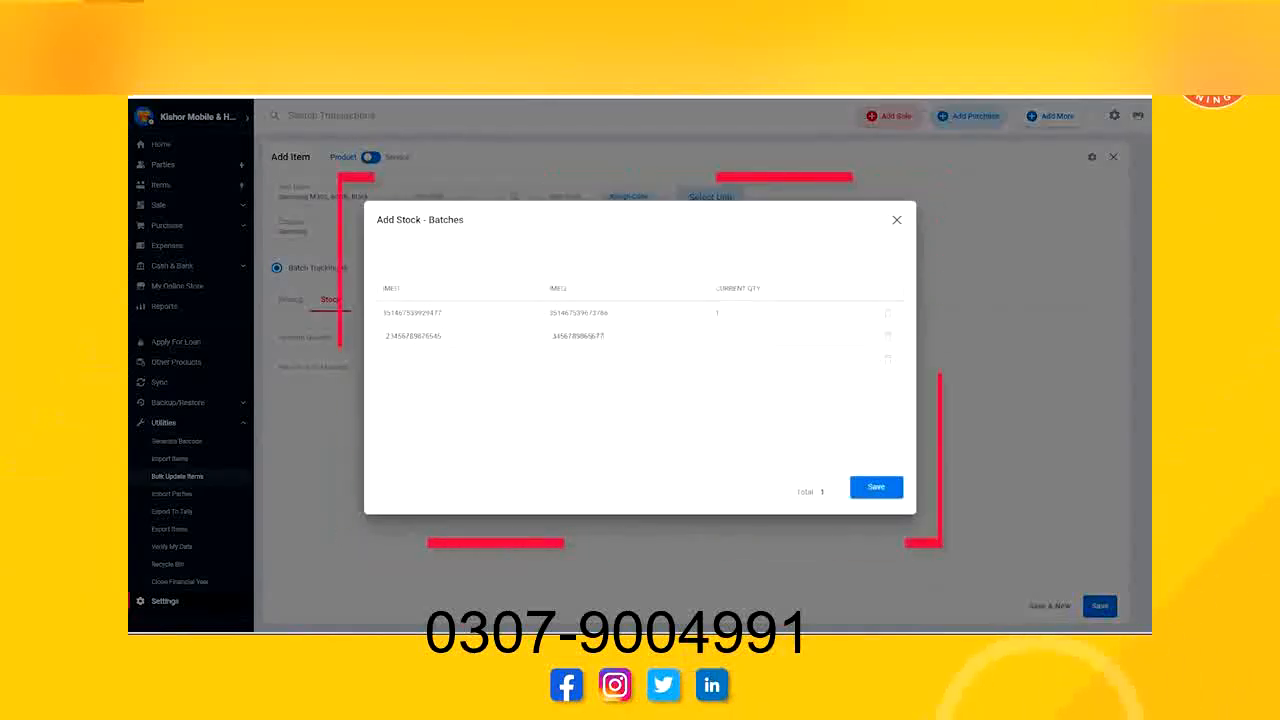
{"action": "key", "text": "Tab"}
{"action": "type", "text": "1"}
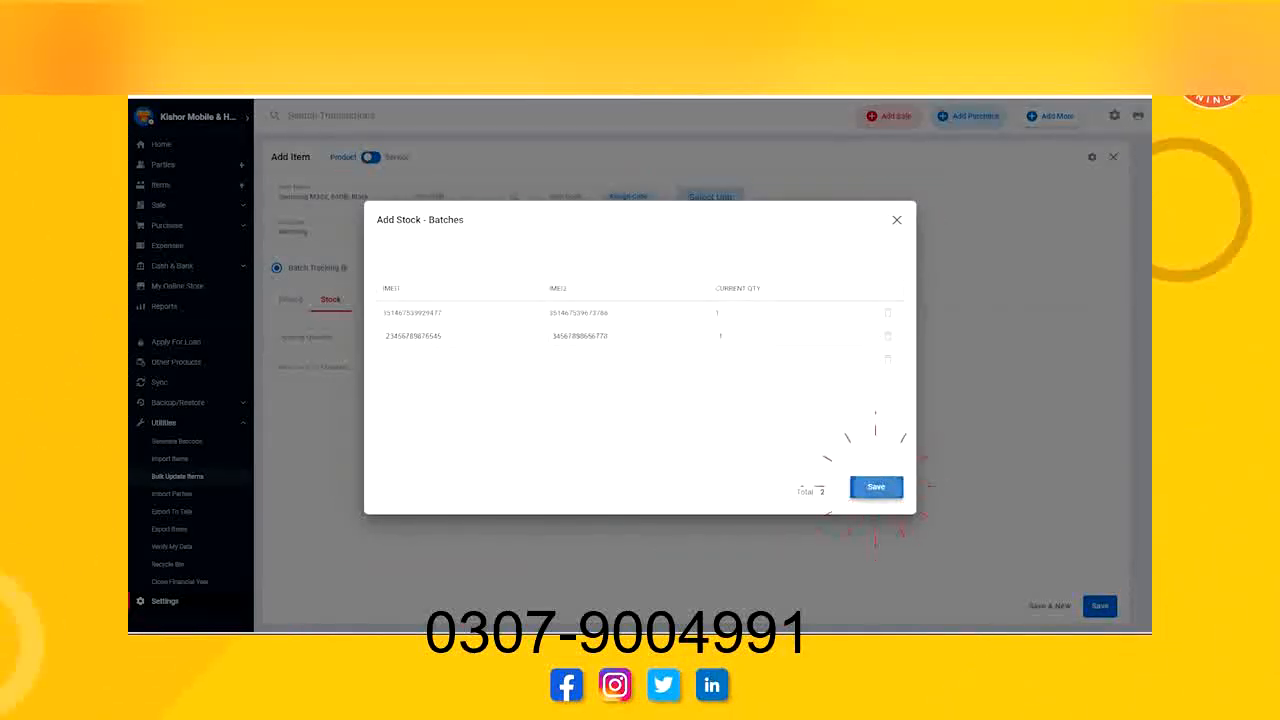
{"action": "left_click", "coordinate": [876, 486]}
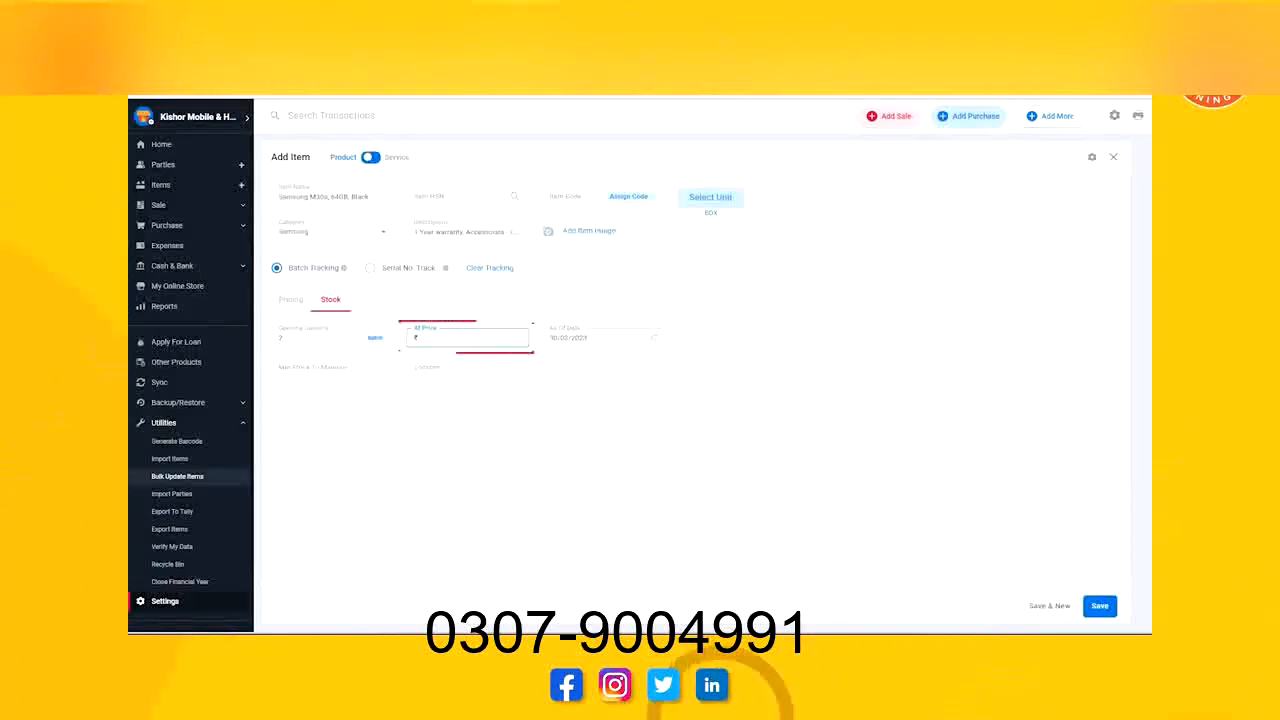
Set the opening stock price to 8000, the minimum stock to 1 and the location to "TOP RIGHT DRAWER".
{"action": "type", "text": "8000"}
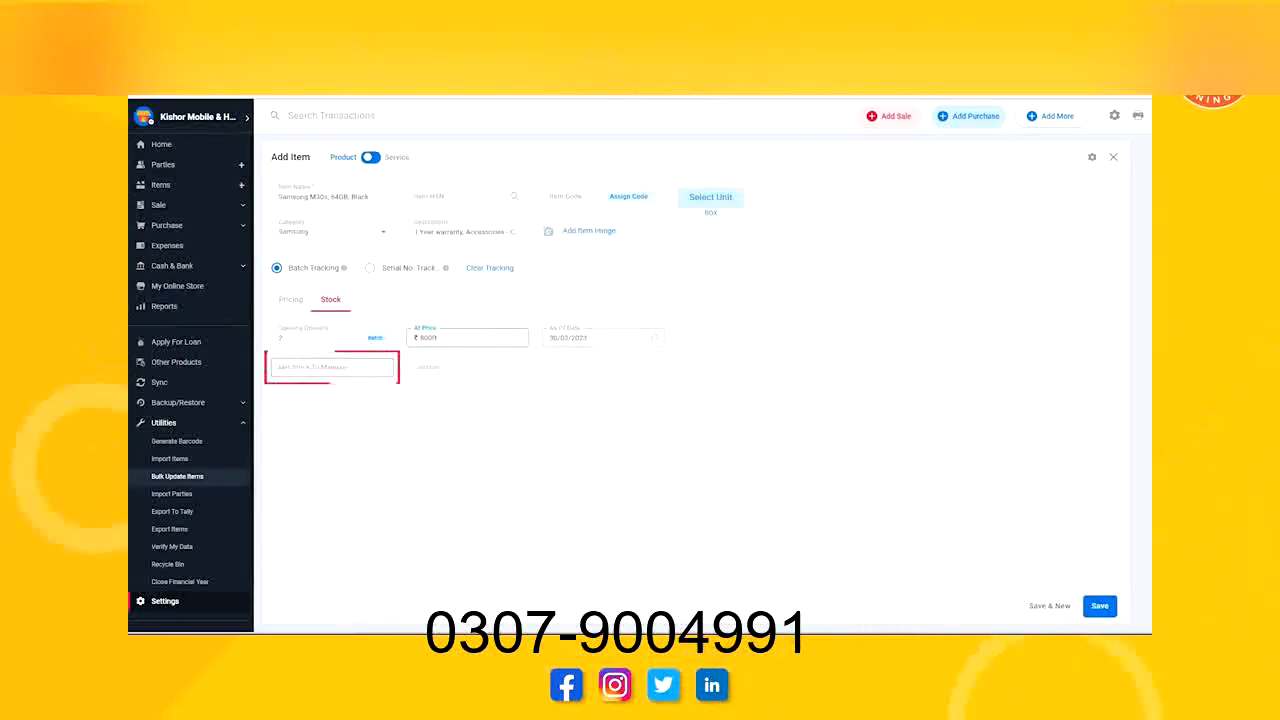
{"action": "left_click", "coordinate": [332, 367]}
{"action": "type", "text": "1"}
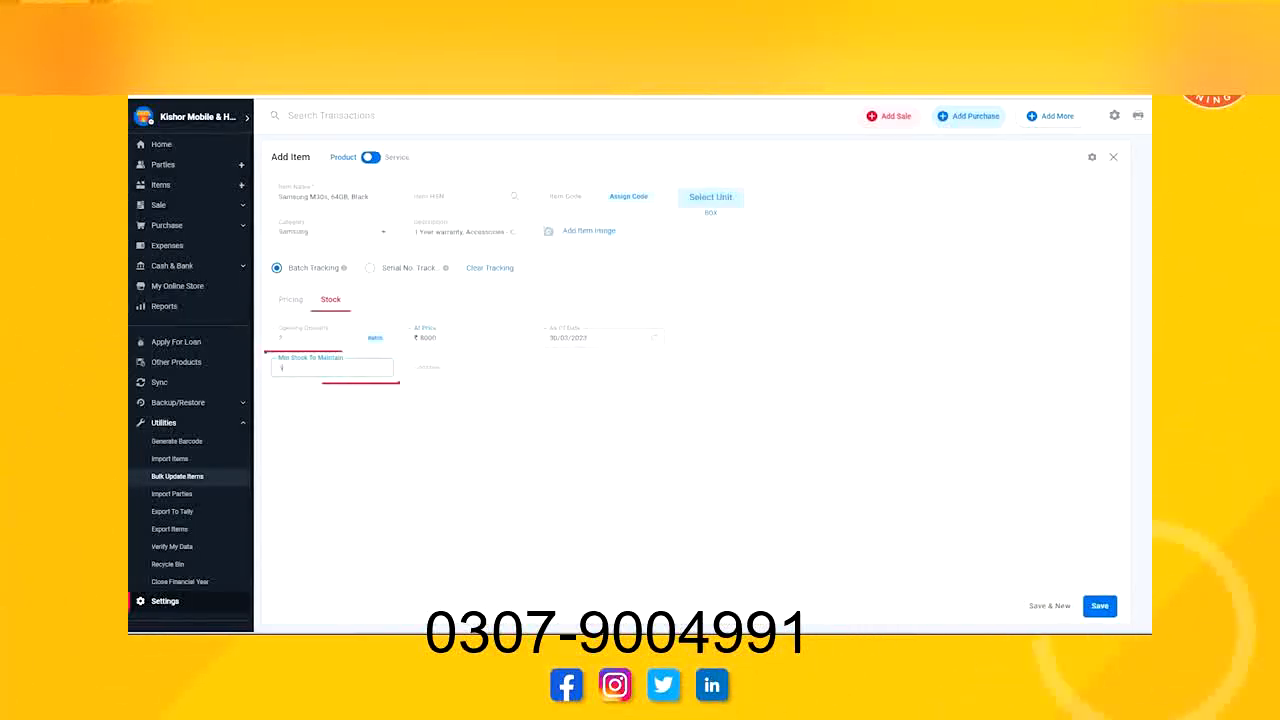
{"action": "left_click", "coordinate": [467, 368]}
{"action": "type", "text": "ToP R"}
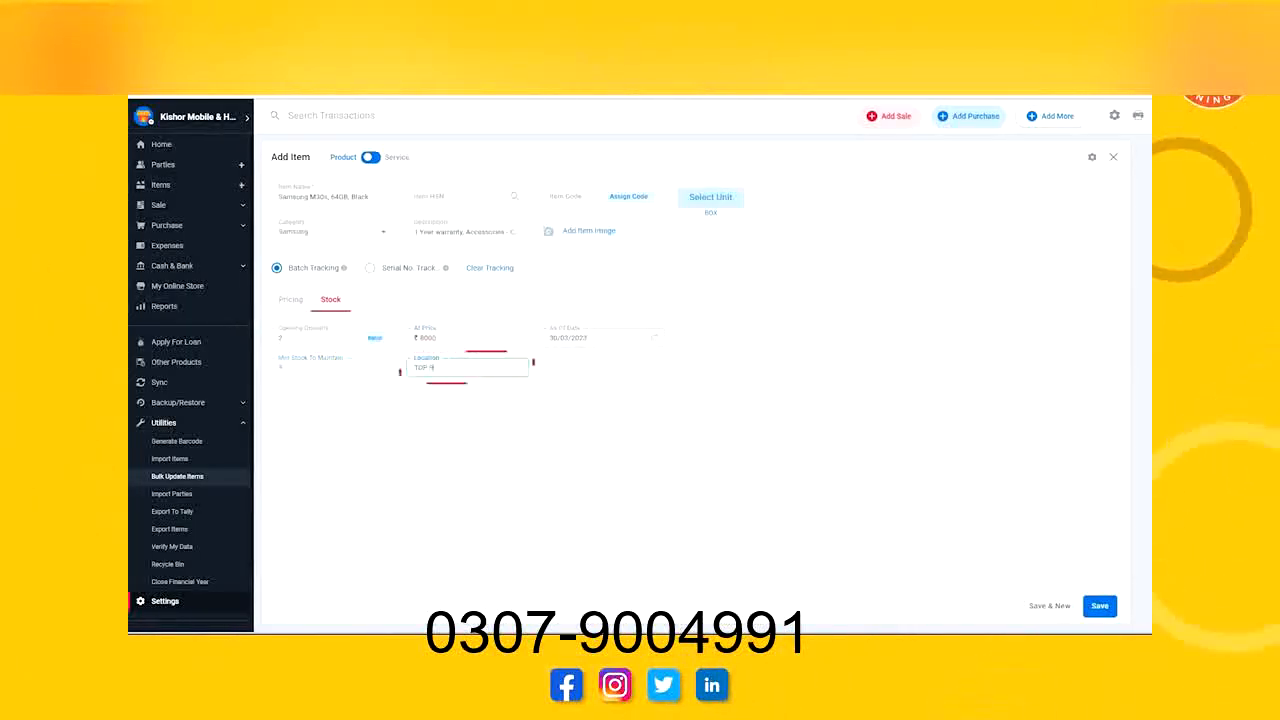
{"action": "type", "text": "IGHT DRG"}
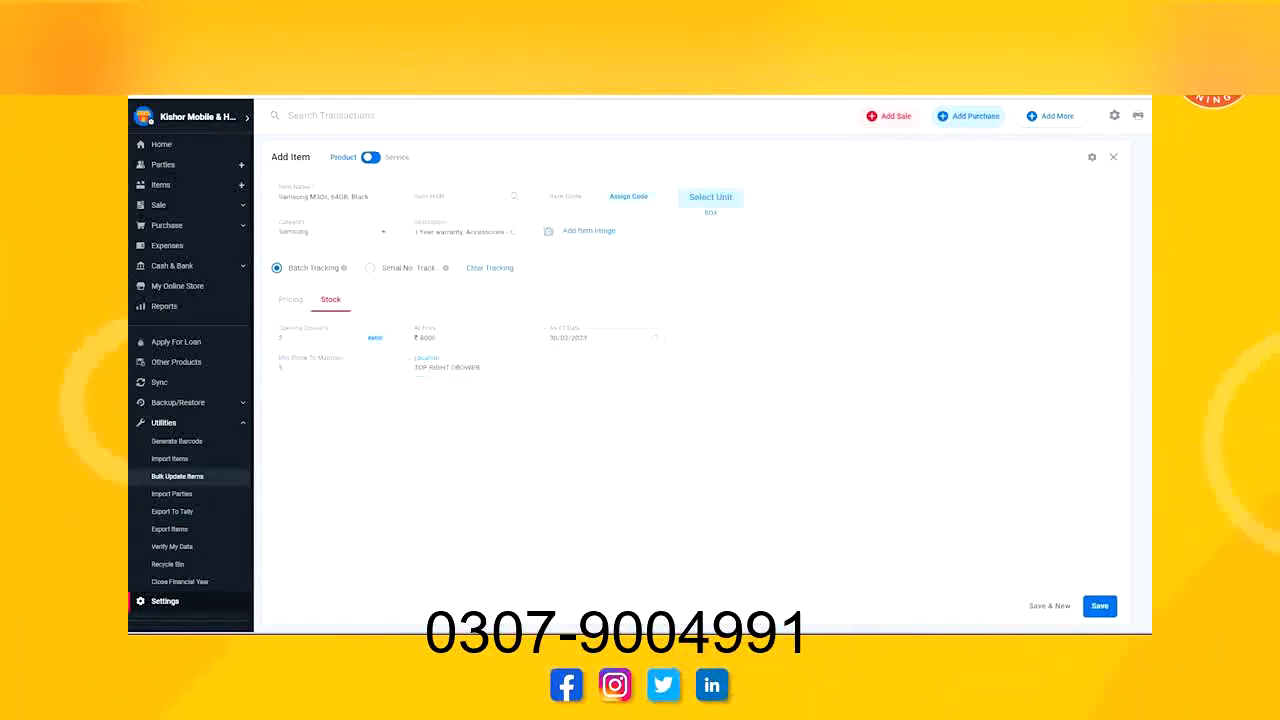
Set the item's MRP to 10000 and its sale price to 9000, and save the item.
{"action": "left_click", "coordinate": [290, 299]}
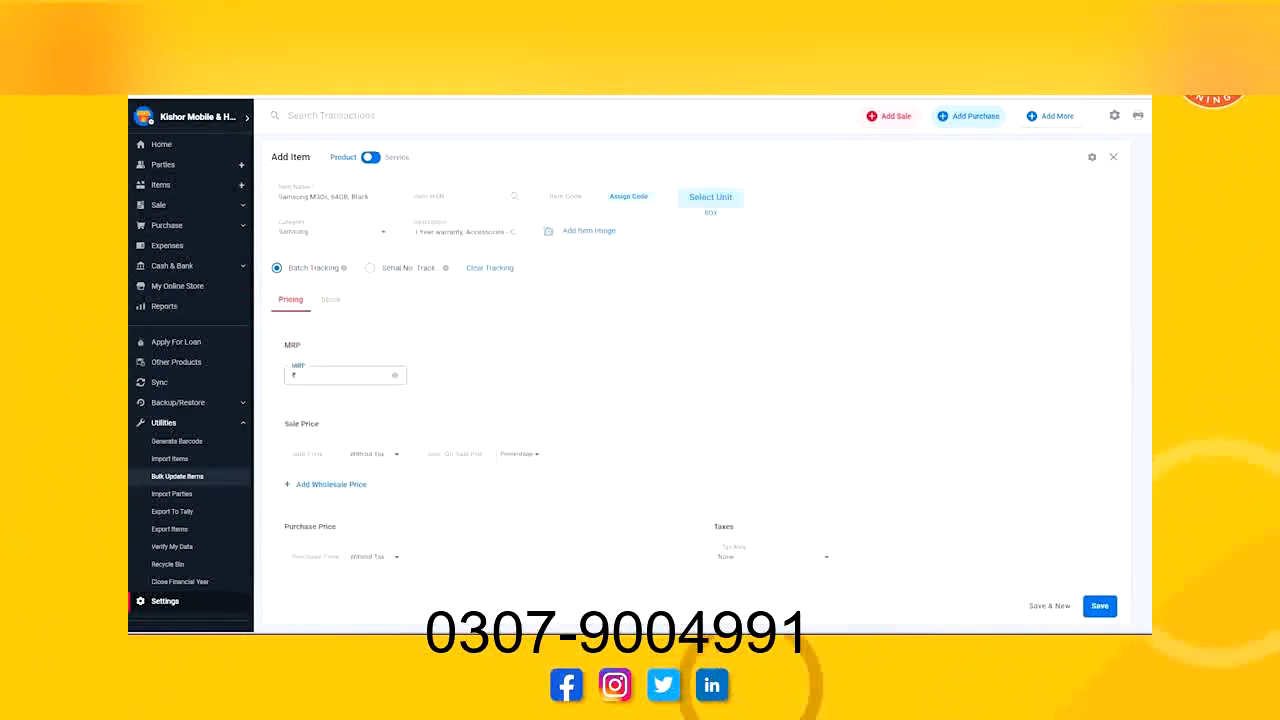
{"action": "type", "text": "13000"}
{"action": "left_click", "coordinate": [315, 454]}
{"action": "type", "text": "9000"}
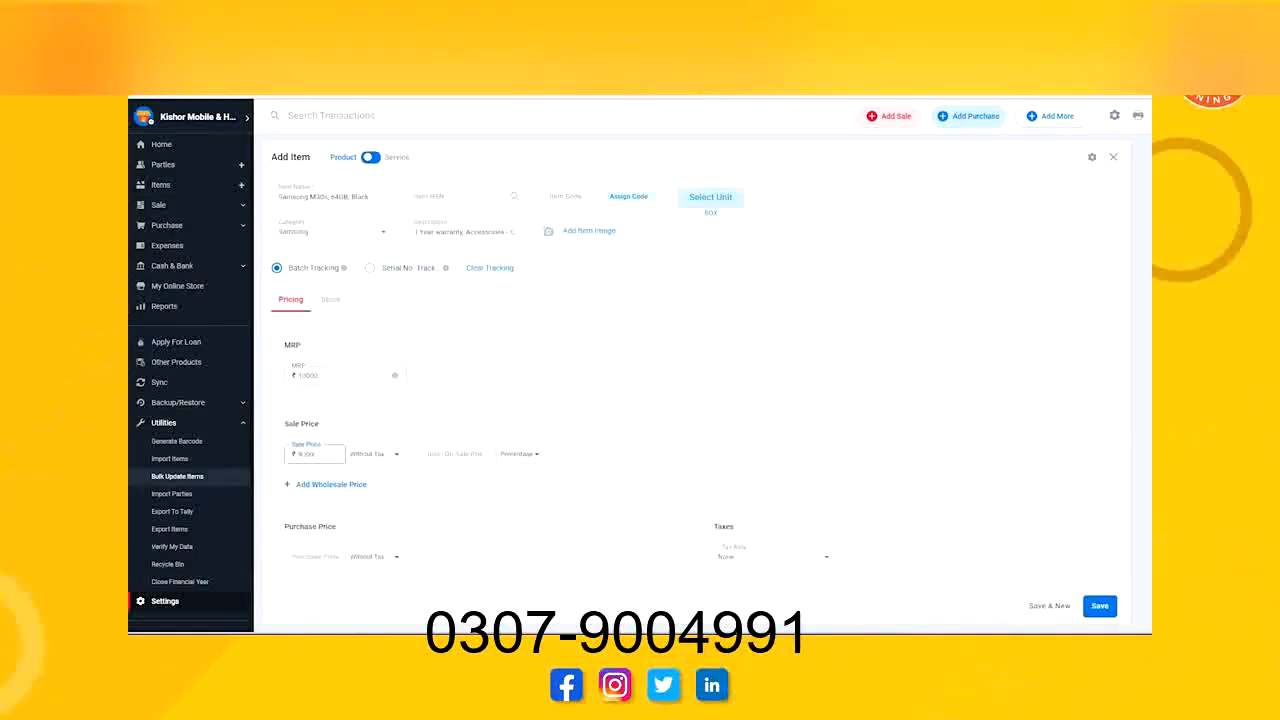
{"action": "left_click", "coordinate": [1100, 606]}
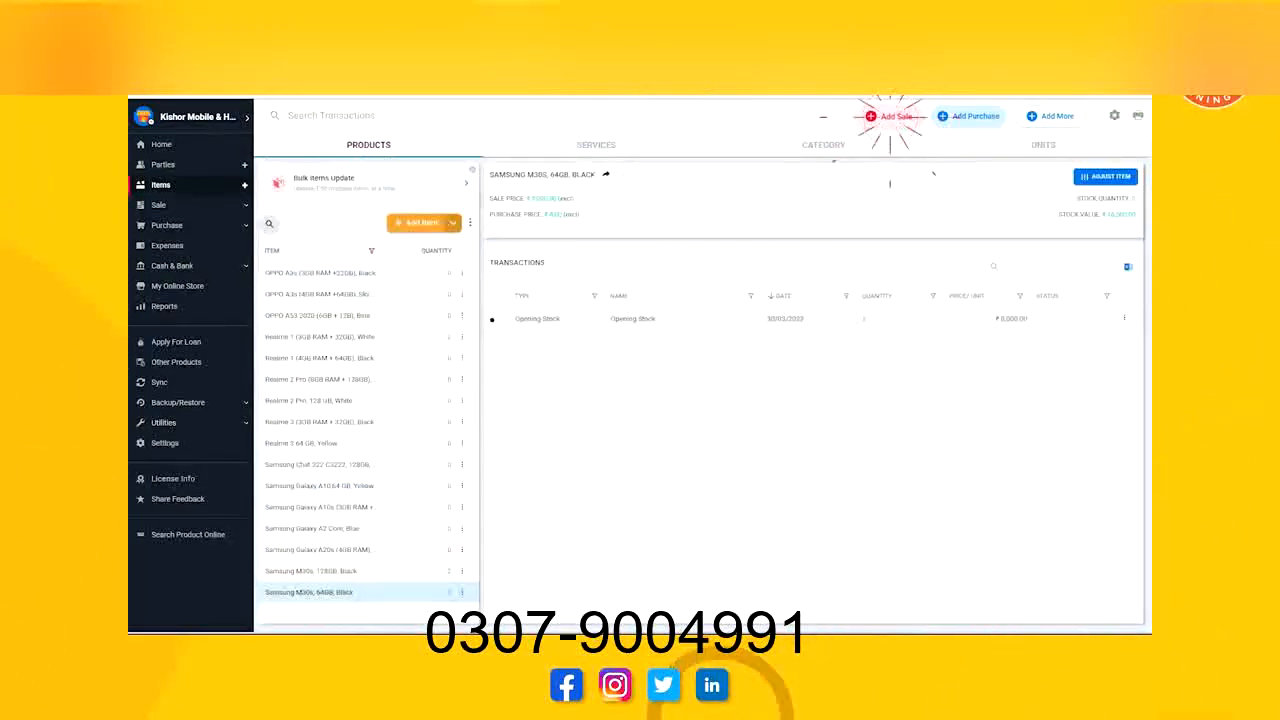
Start a new sale for the existing customer and add the Samsung M30s, 64GB, Black by scanning its code.
{"action": "left_click", "coordinate": [889, 116]}
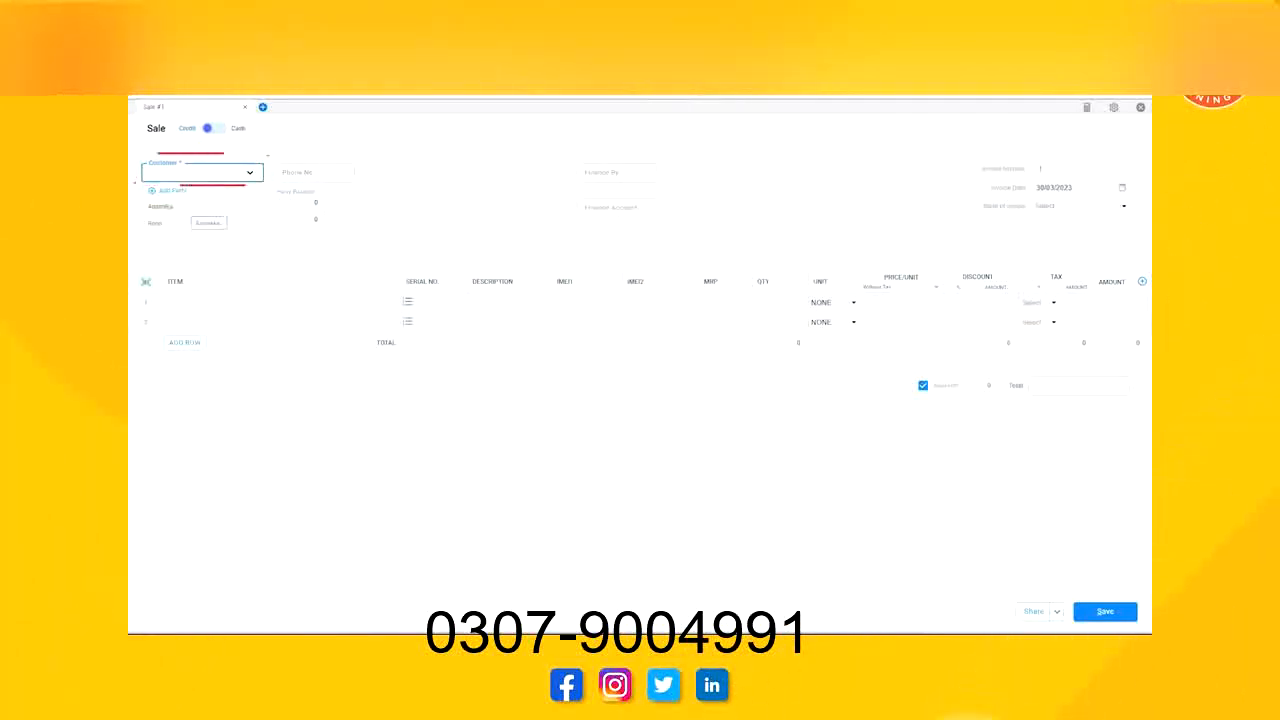
{"action": "left_click", "coordinate": [161, 207]}
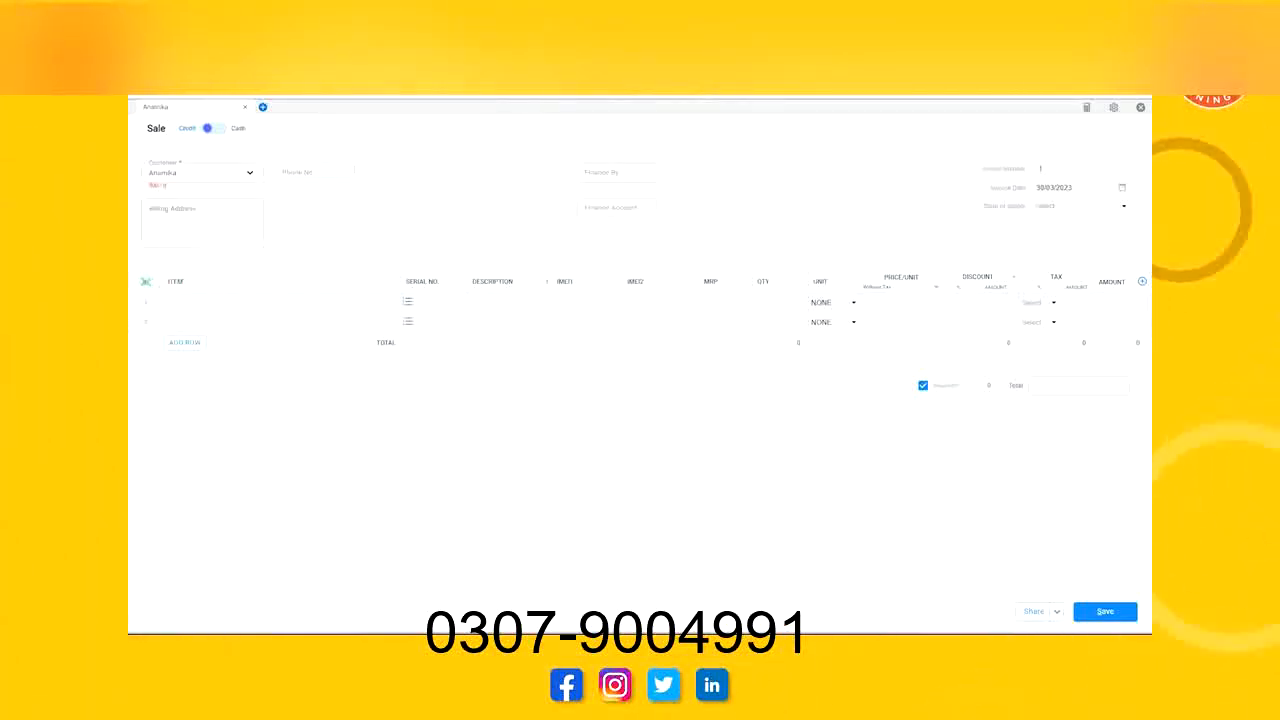
{"action": "left_click", "coordinate": [146, 282]}
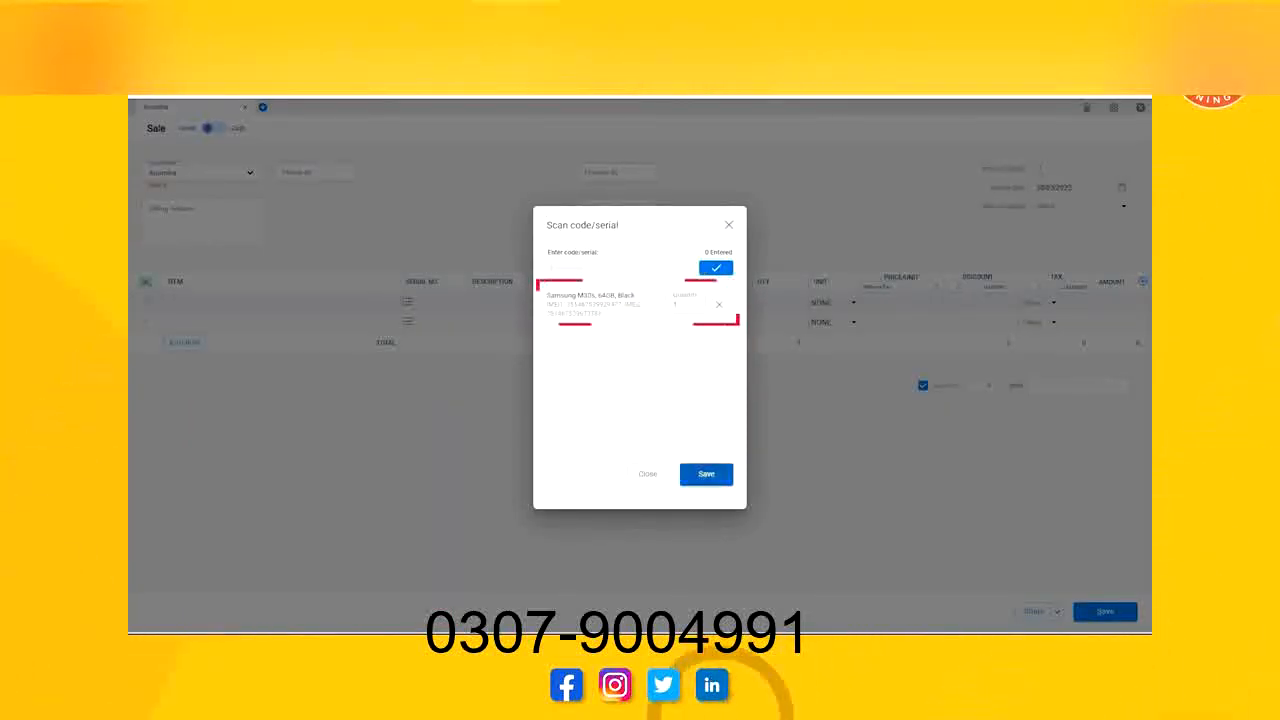
{"action": "left_click", "coordinate": [706, 473]}
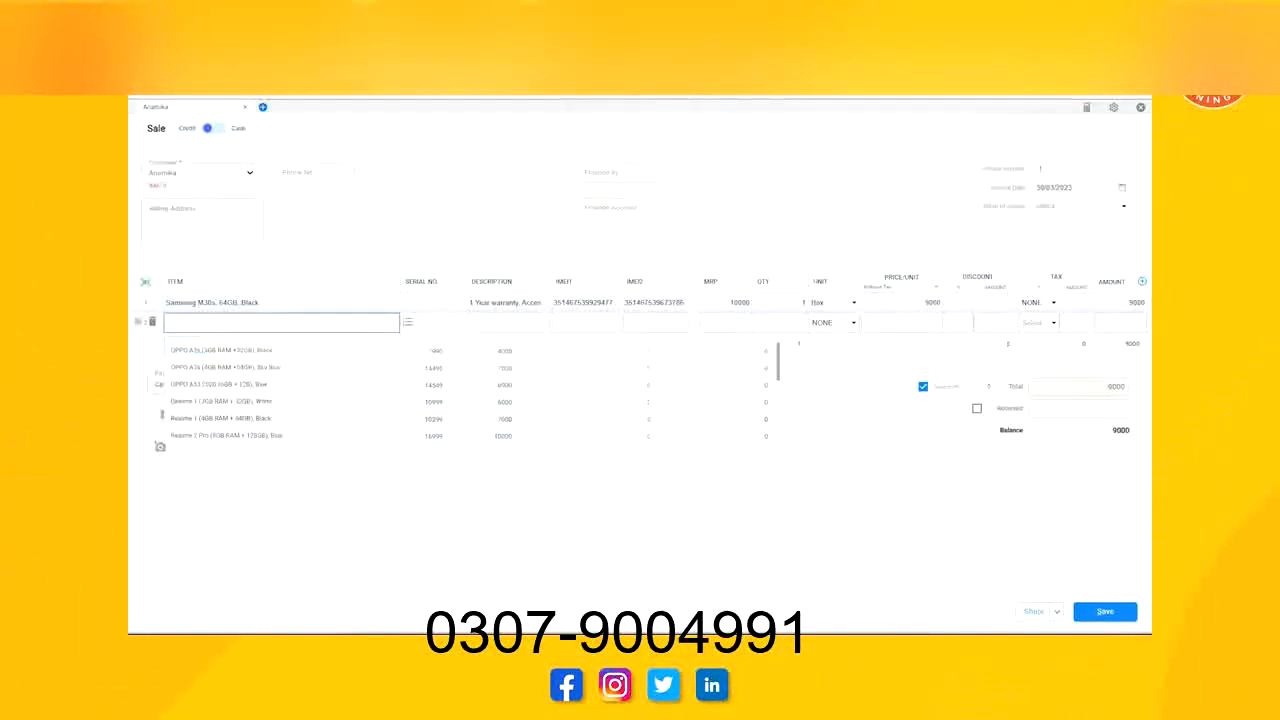
Add Realme 3 64 GB, Yellow as the sale's second item, taking quantity 1 from its second listed IMEI batch.
{"action": "scroll", "coordinate": [305, 418], "scroll_direction": "down", "scroll_amount": 2}
{"action": "left_click", "coordinate": [250, 388]}
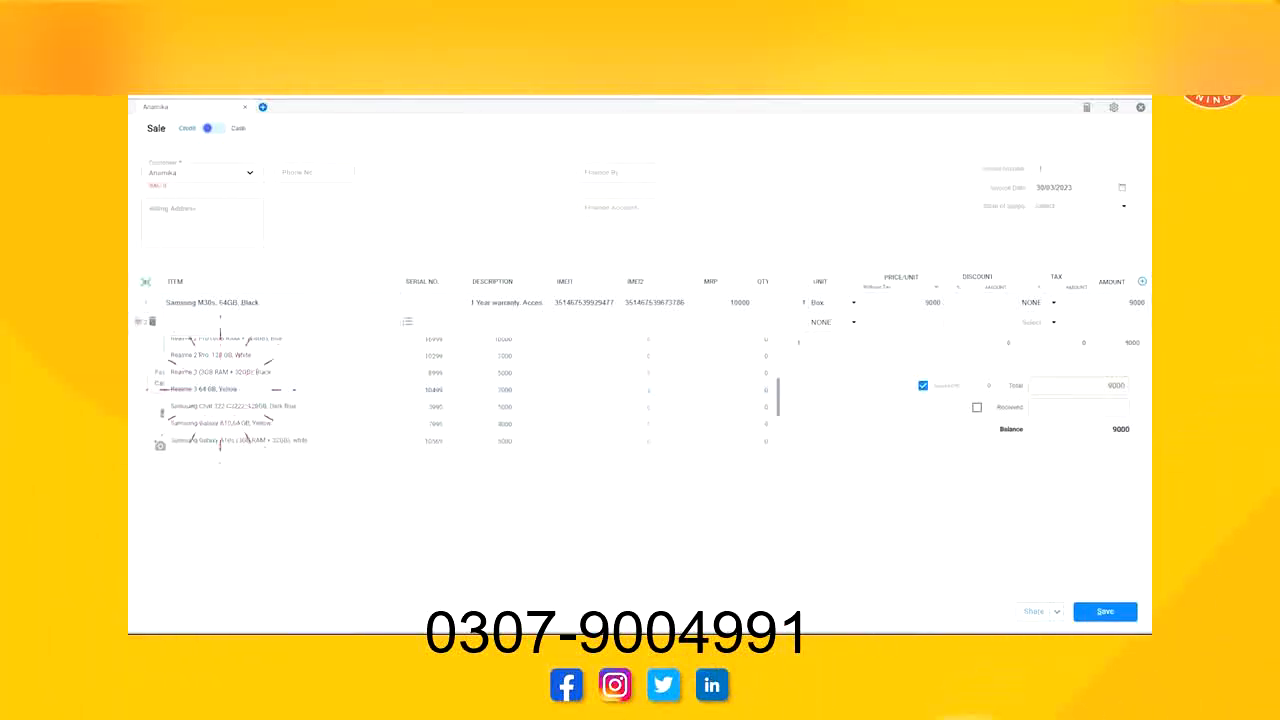
{"action": "left_click", "coordinate": [790, 348]}
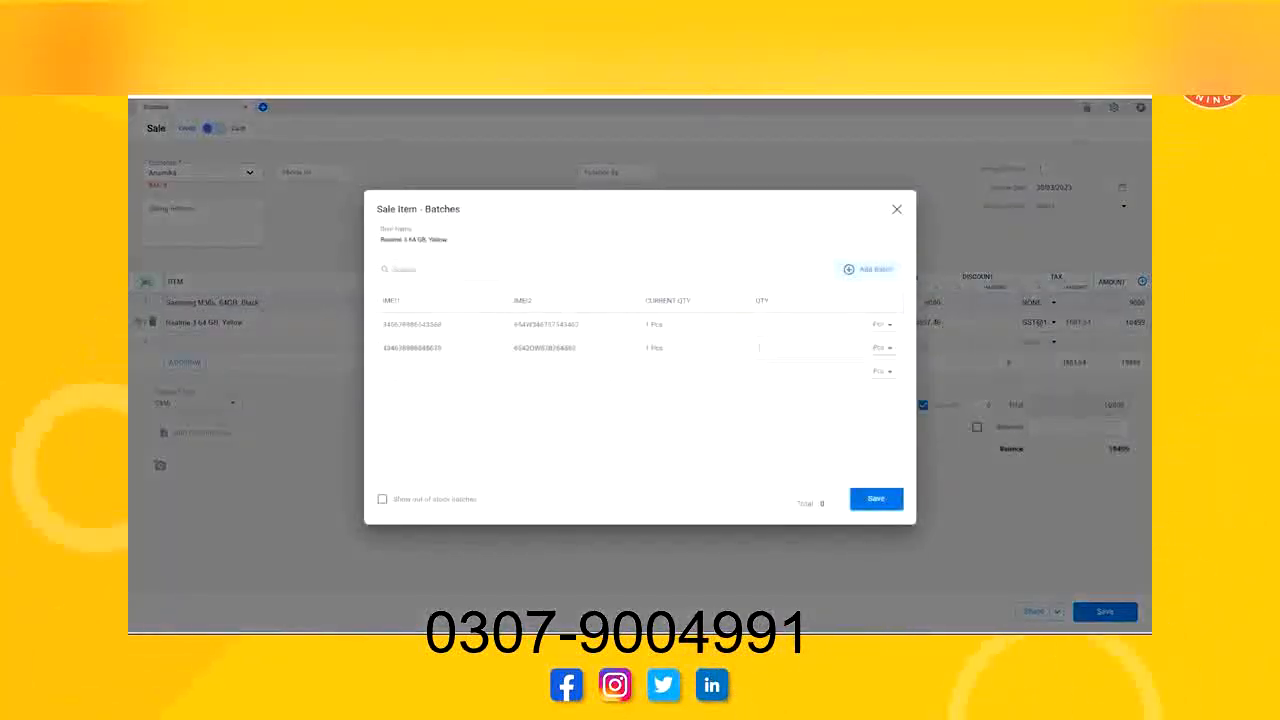
{"action": "type", "text": "1"}
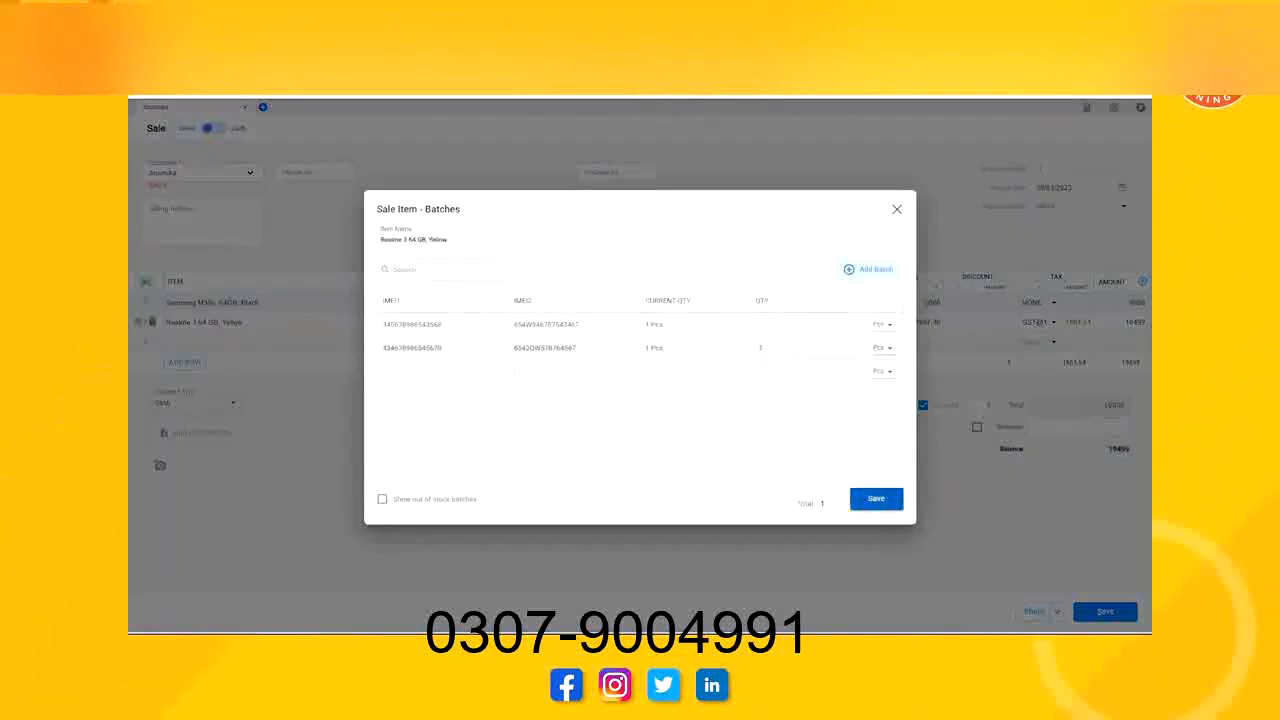
{"action": "left_click", "coordinate": [876, 498]}
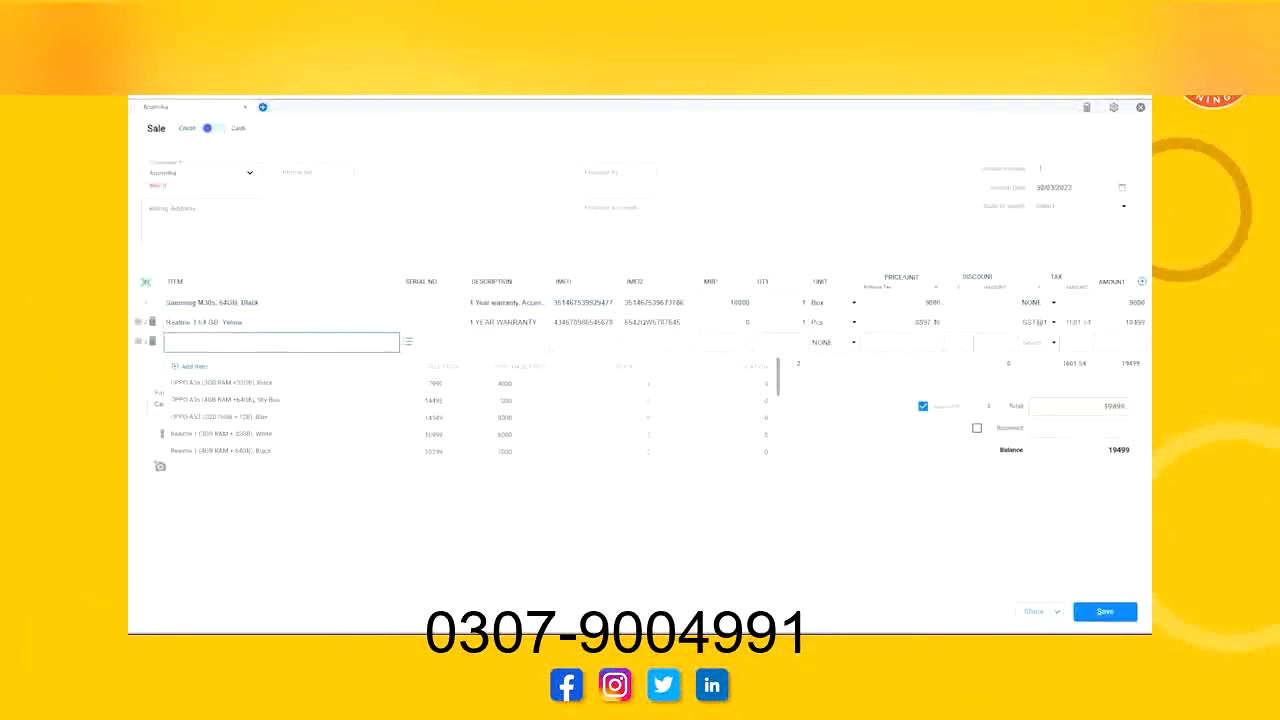
{"action": "key", "text": "Escape"}
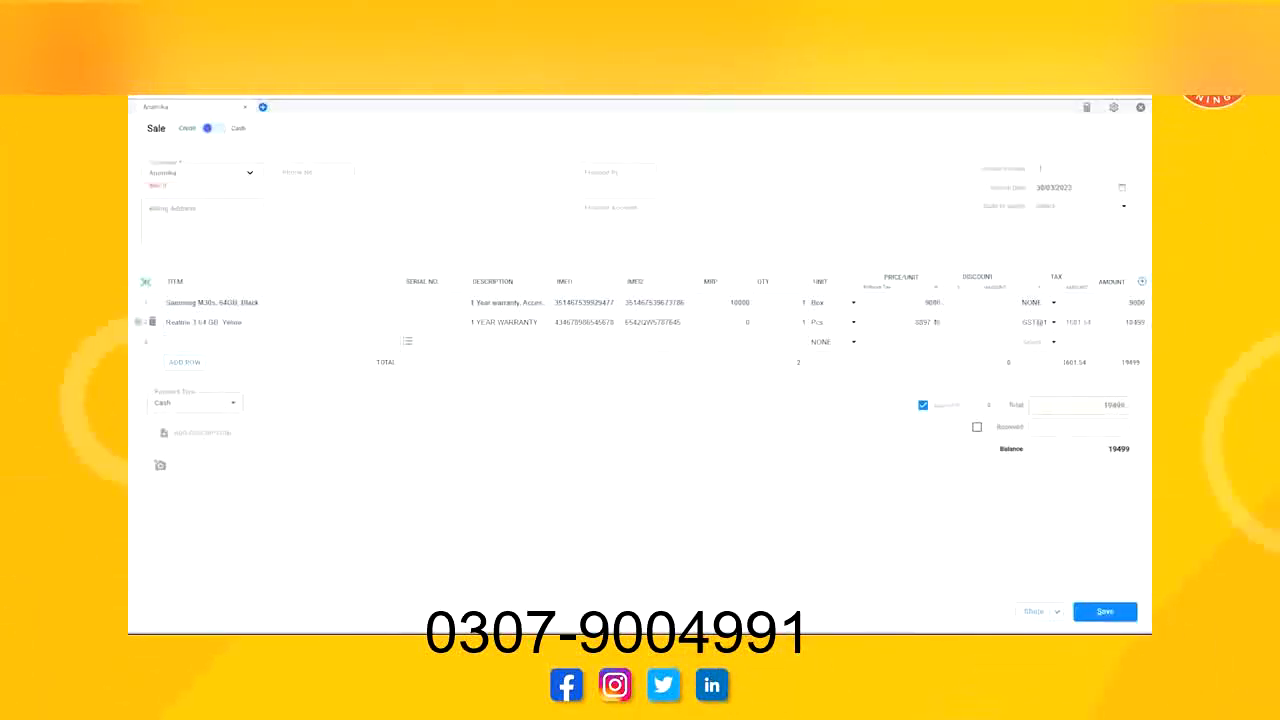
Leave the sale's received amount empty, set Finance By to Bajaj, enter the finance account number, and save the sale.
{"action": "left_click", "coordinate": [977, 427]}
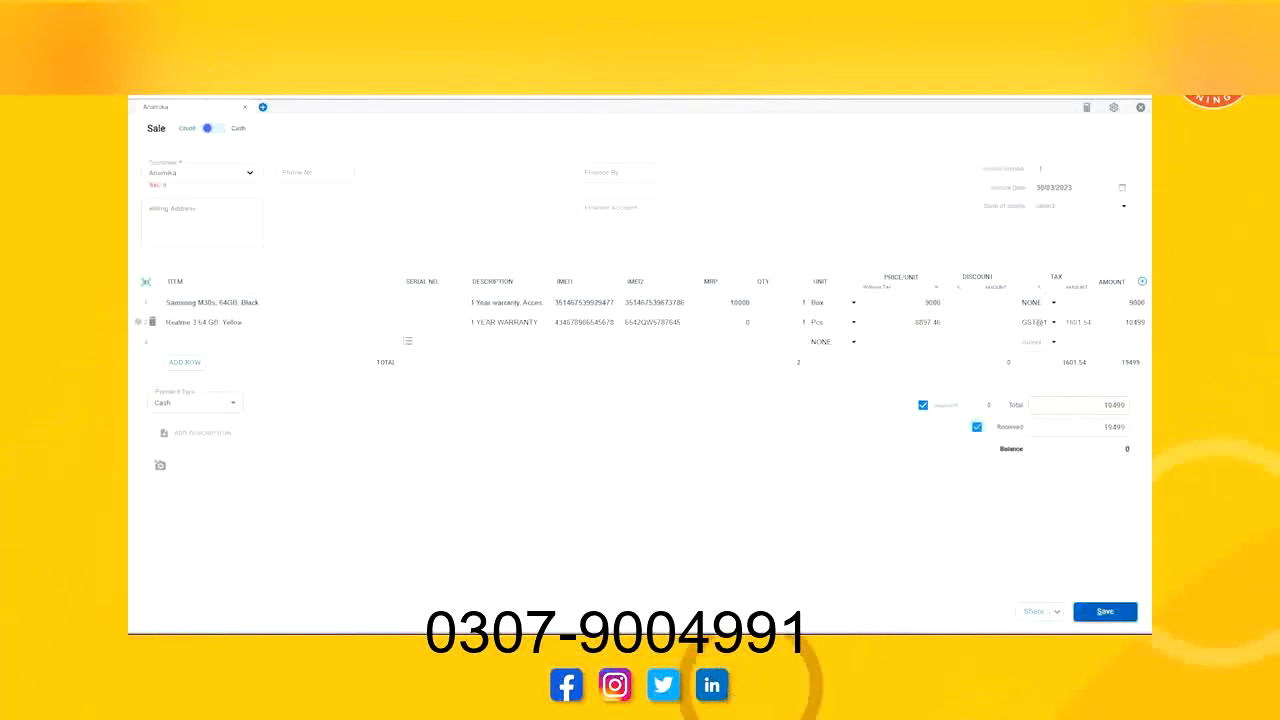
{"action": "type", "text": "8"}
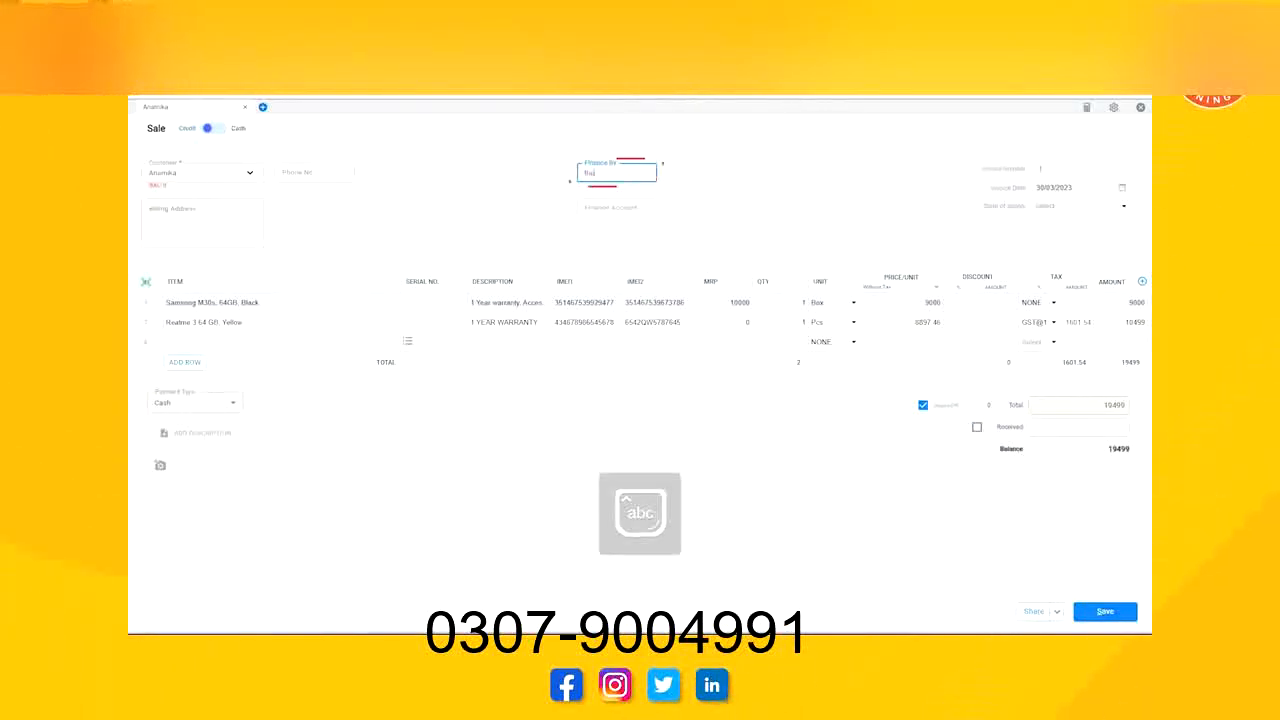
{"action": "key", "text": "Tab"}
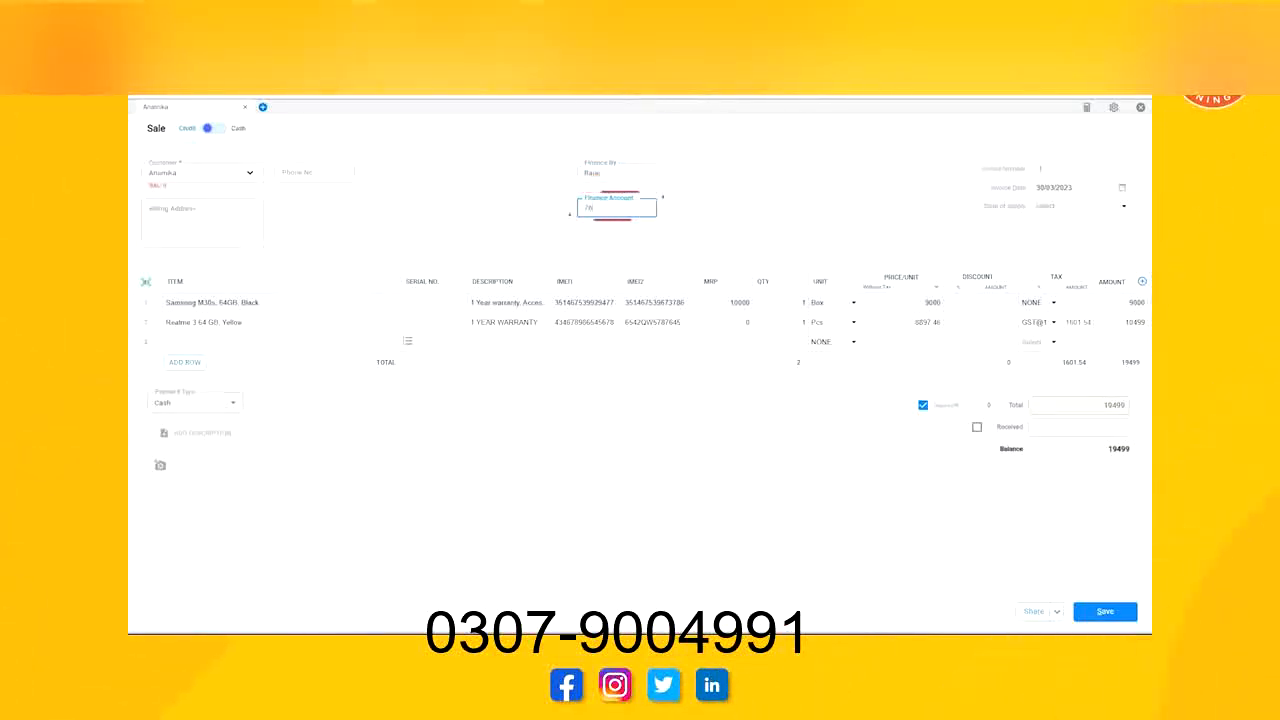
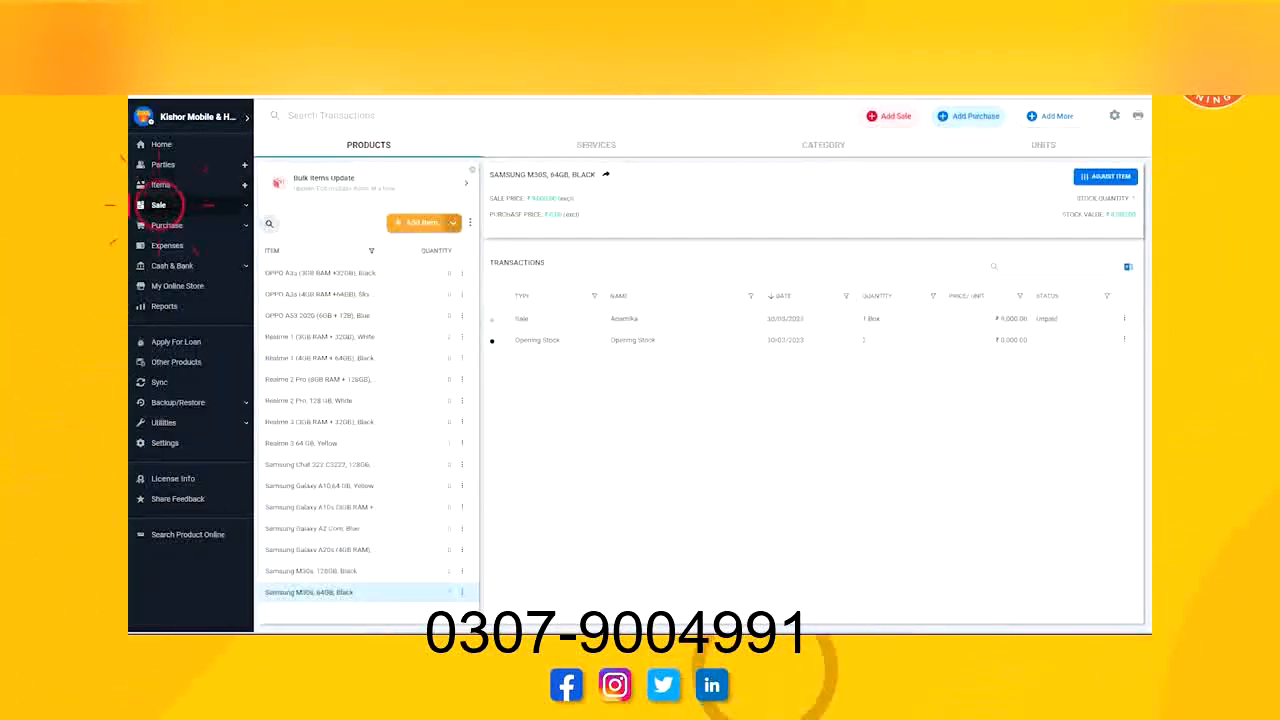
Record a cash Payment-In of 19499 for the party Bajaj, leaving the description blank, and save it.
{"action": "left_click", "coordinate": [158, 205]}
{"action": "left_click", "coordinate": [167, 258]}
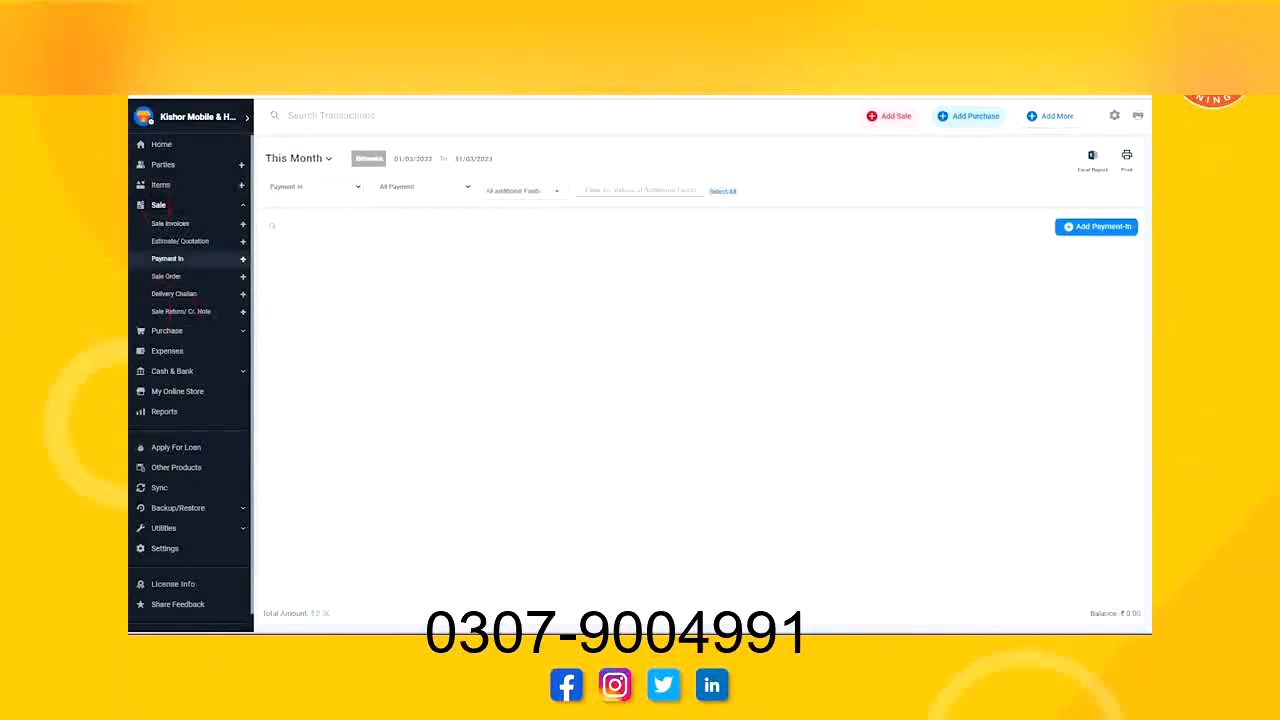
{"action": "left_click", "coordinate": [1095, 227]}
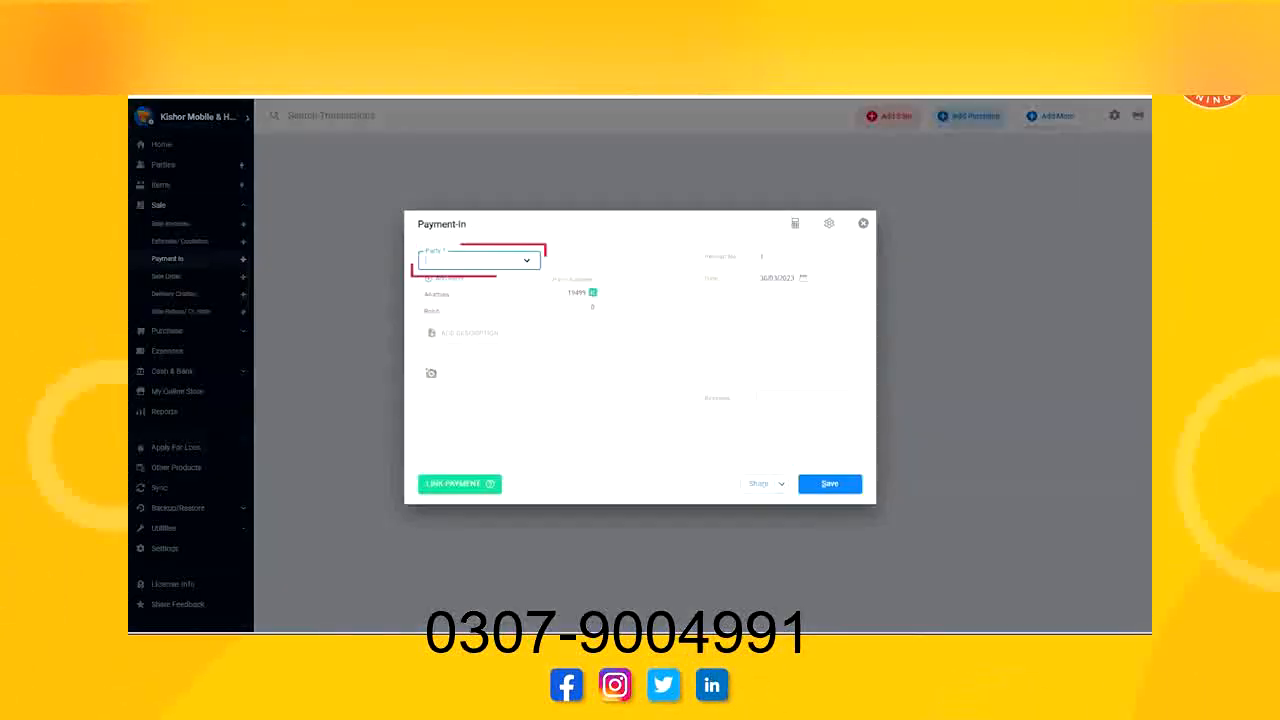
{"action": "left_click", "coordinate": [509, 298]}
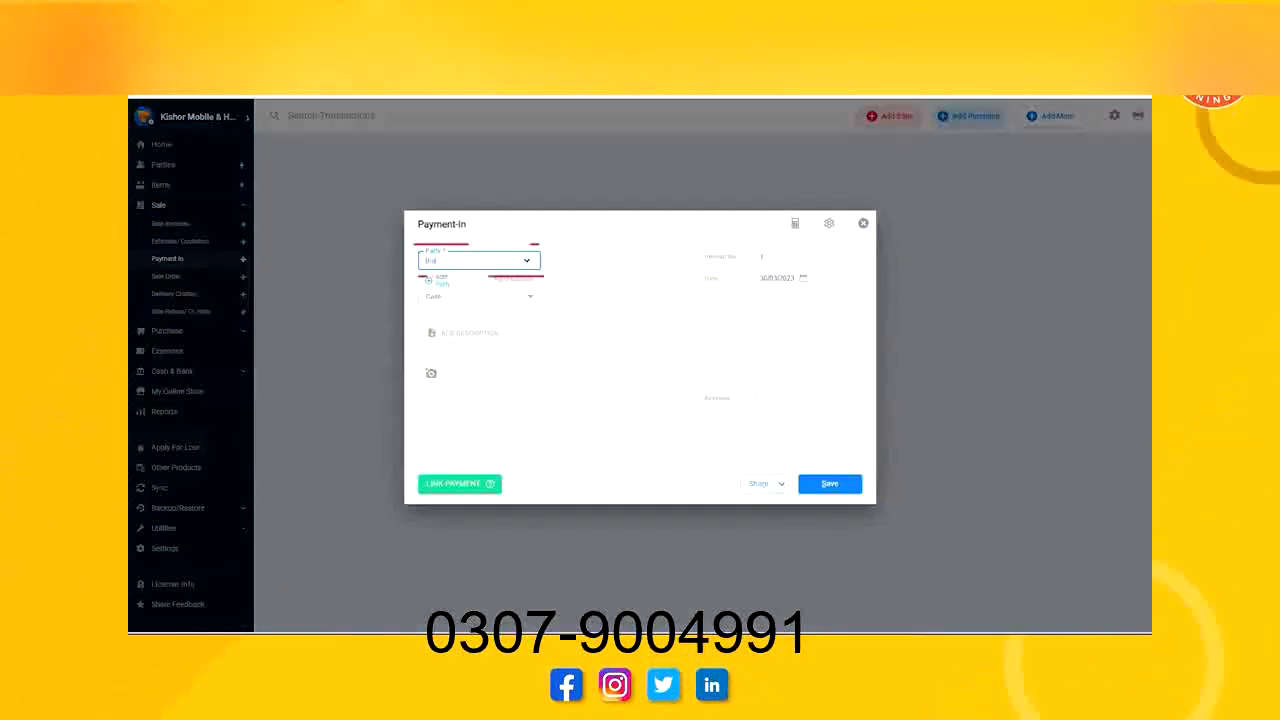
{"action": "left_click", "coordinate": [480, 298]}
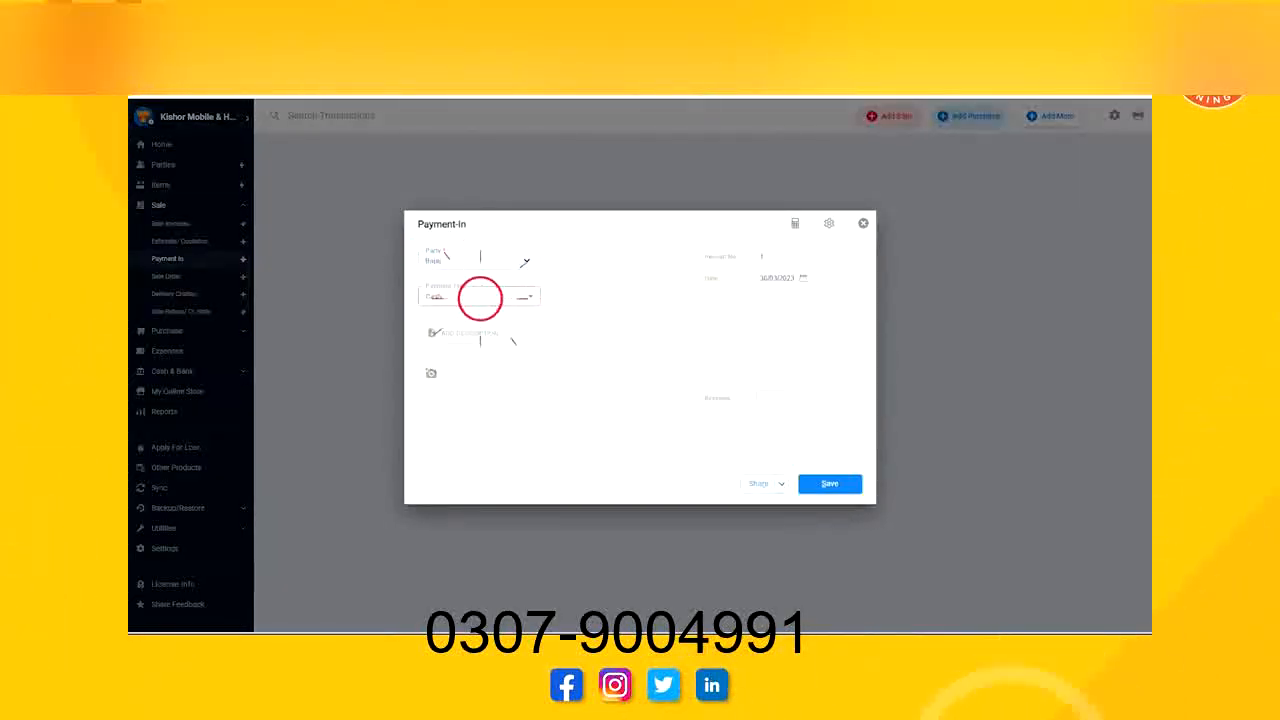
{"action": "left_click", "coordinate": [454, 312]}
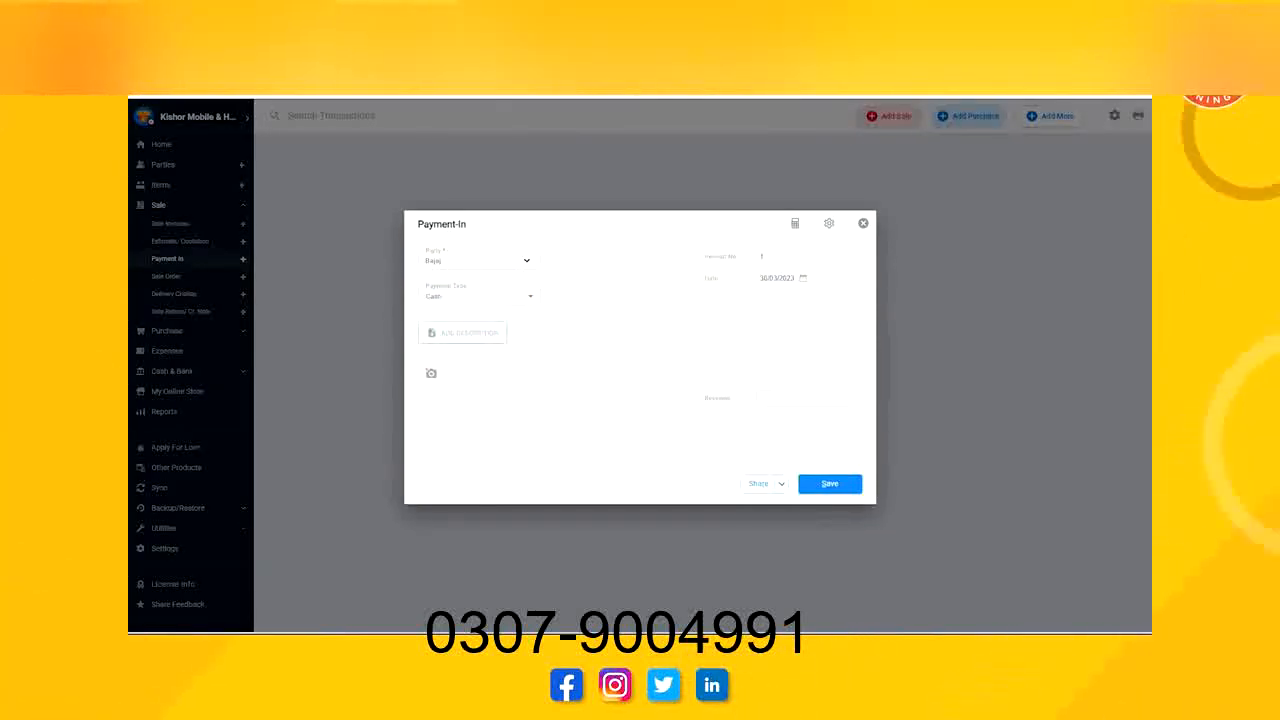
{"action": "left_click", "coordinate": [462, 332]}
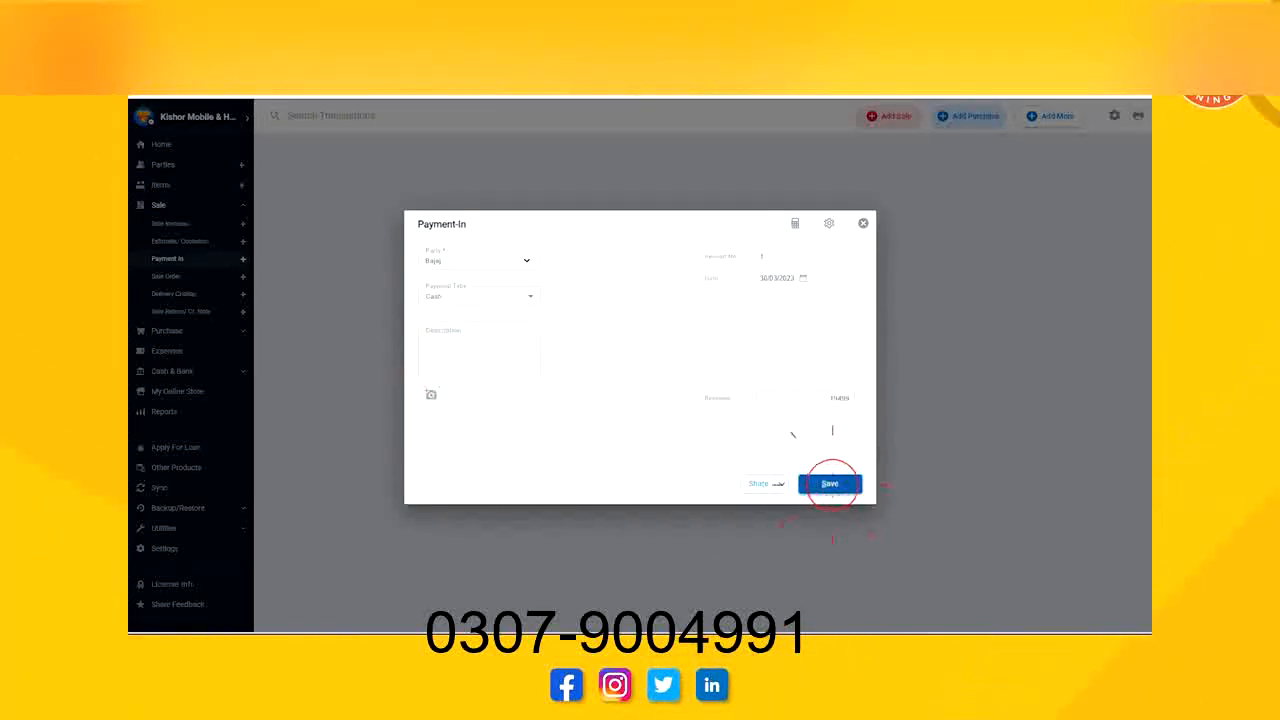
{"action": "left_click", "coordinate": [830, 484]}
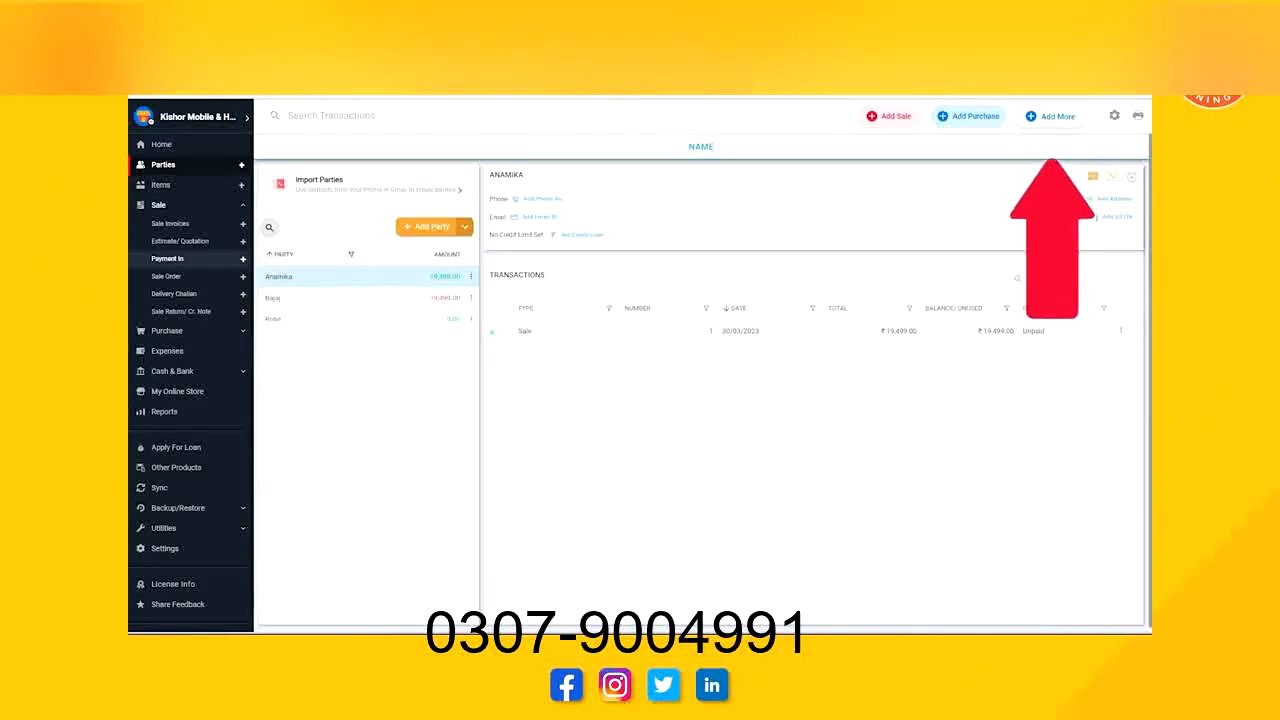
Save a Party To Party Transfer of 19499, received from the sale's customer and paid to Bajaj.
{"action": "left_click", "coordinate": [1050, 116]}
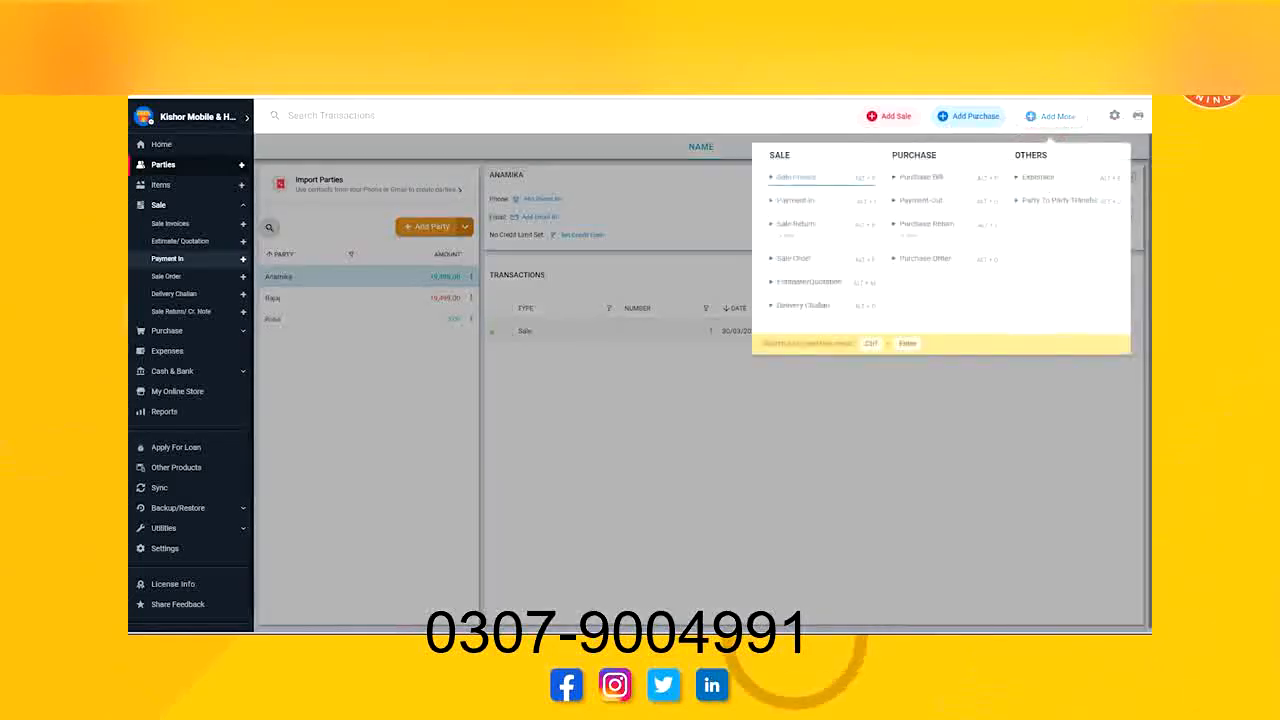
{"action": "left_click", "coordinate": [1062, 201]}
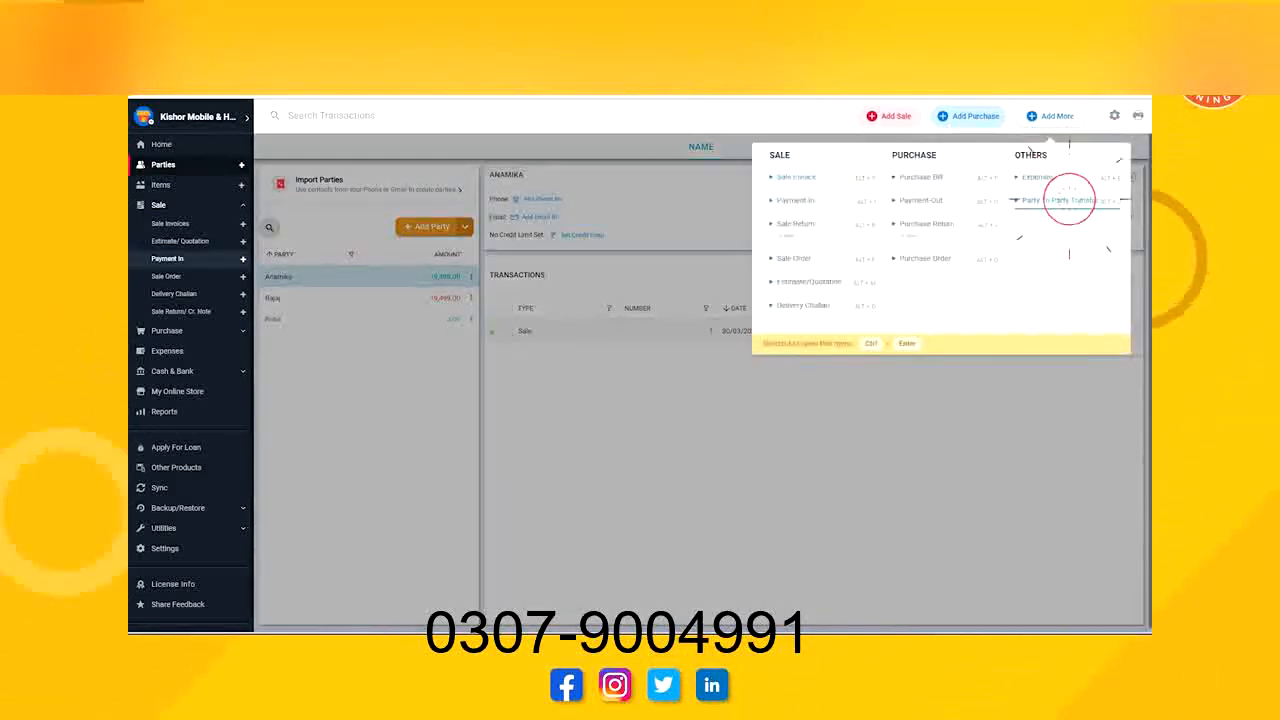
{"action": "left_click", "coordinate": [587, 370]}
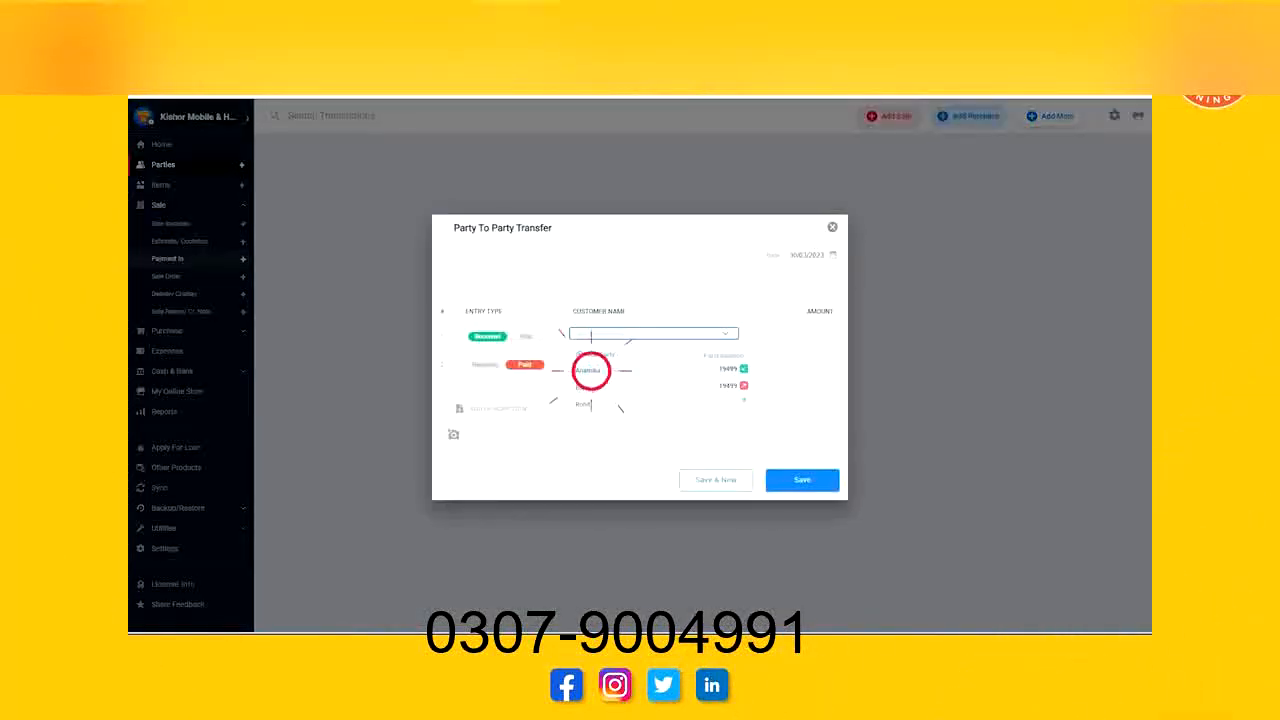
{"action": "left_click", "coordinate": [640, 361]}
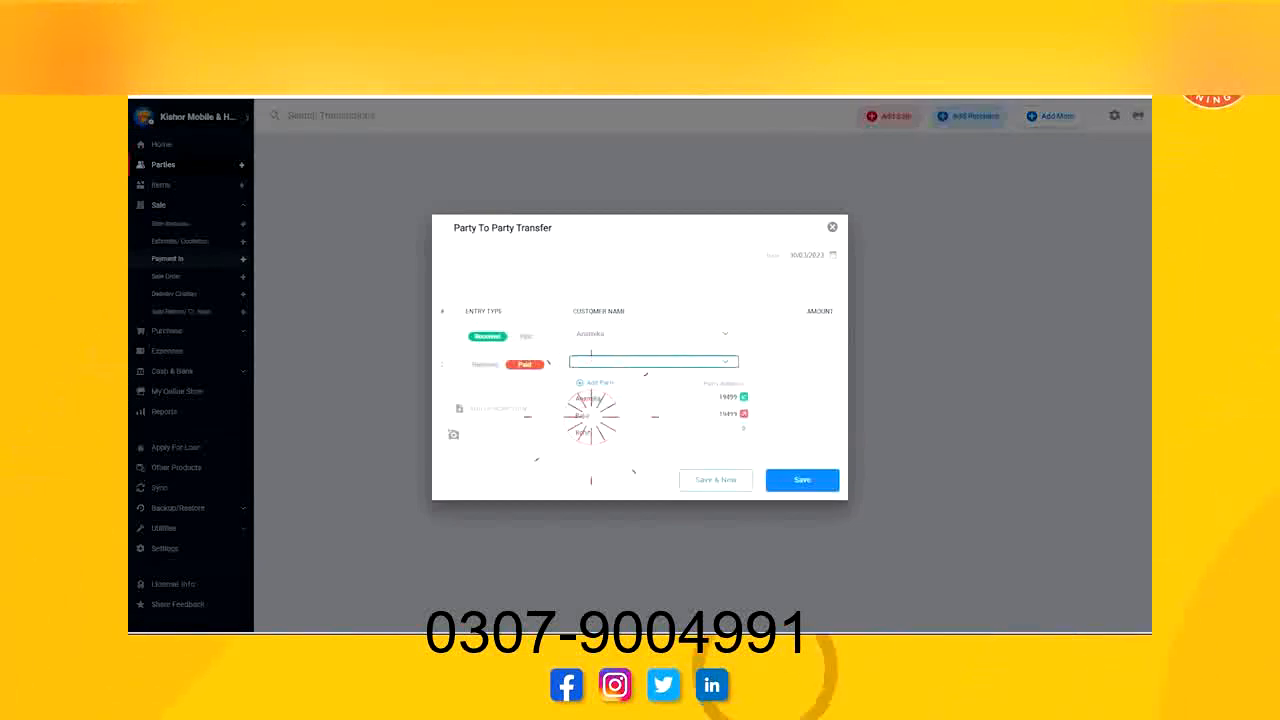
{"action": "type", "text": "19499"}
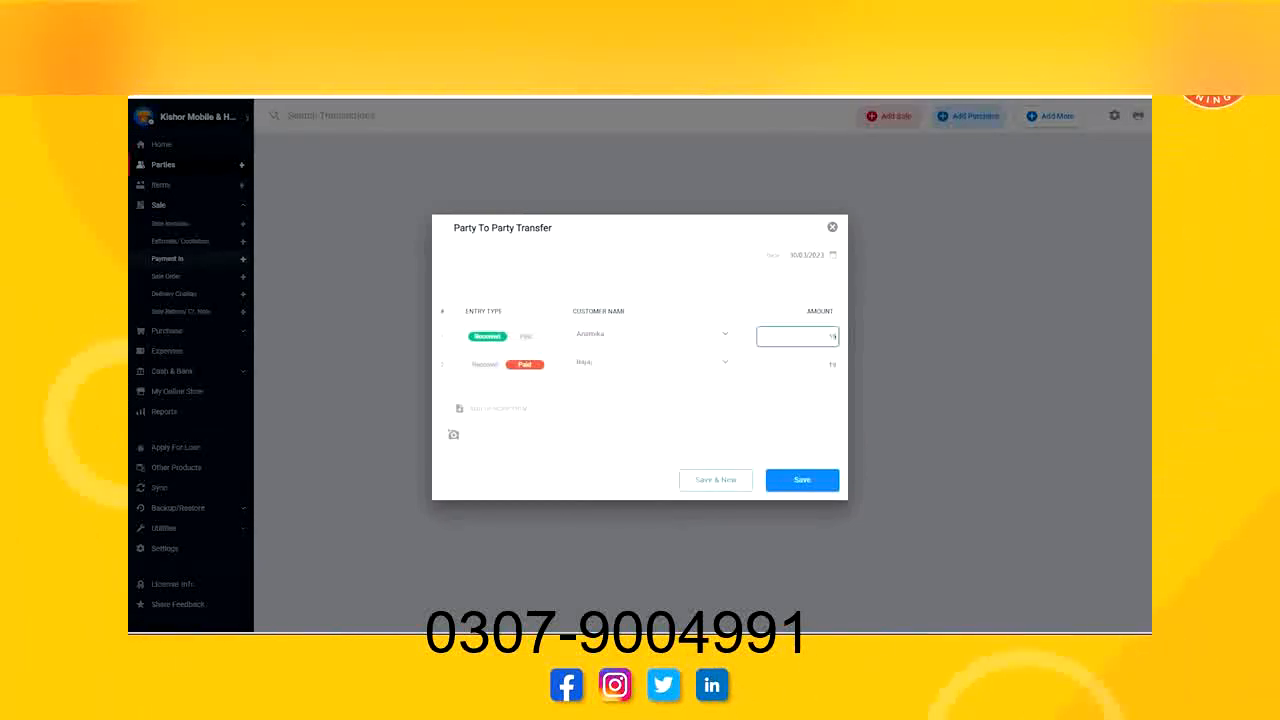
{"action": "left_click", "coordinate": [497, 408]}
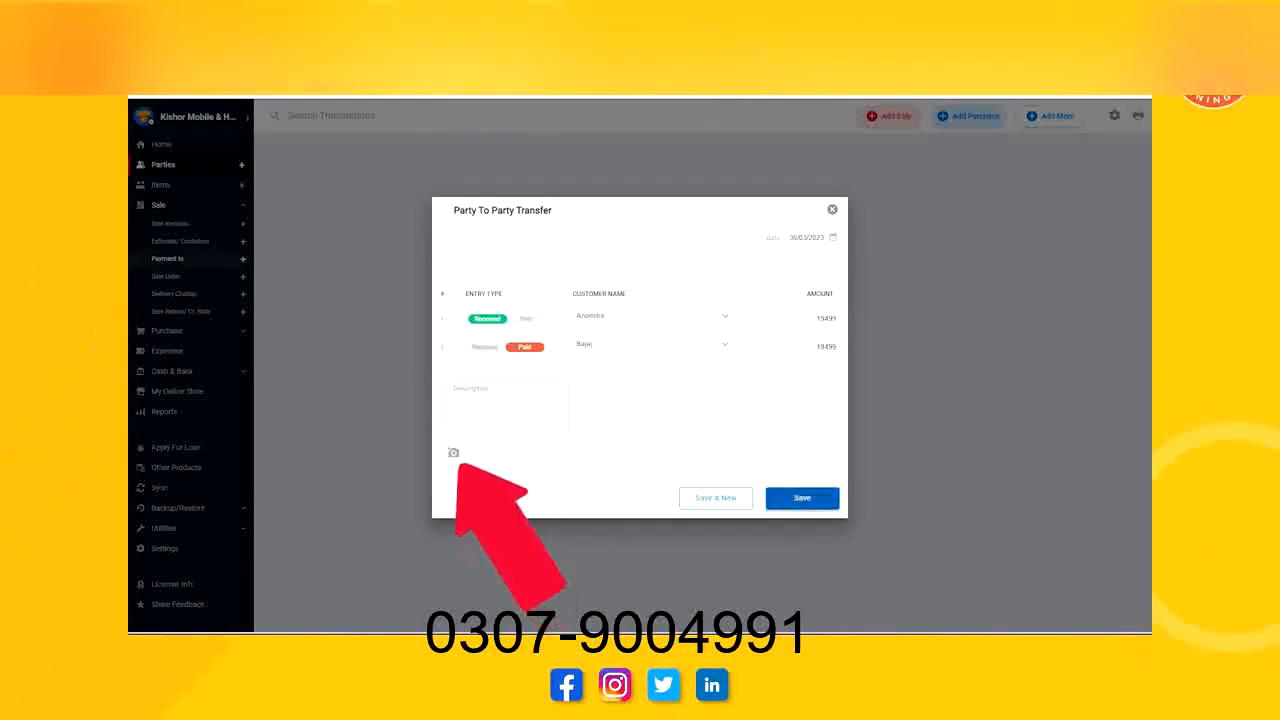
{"action": "left_click", "coordinate": [802, 497]}
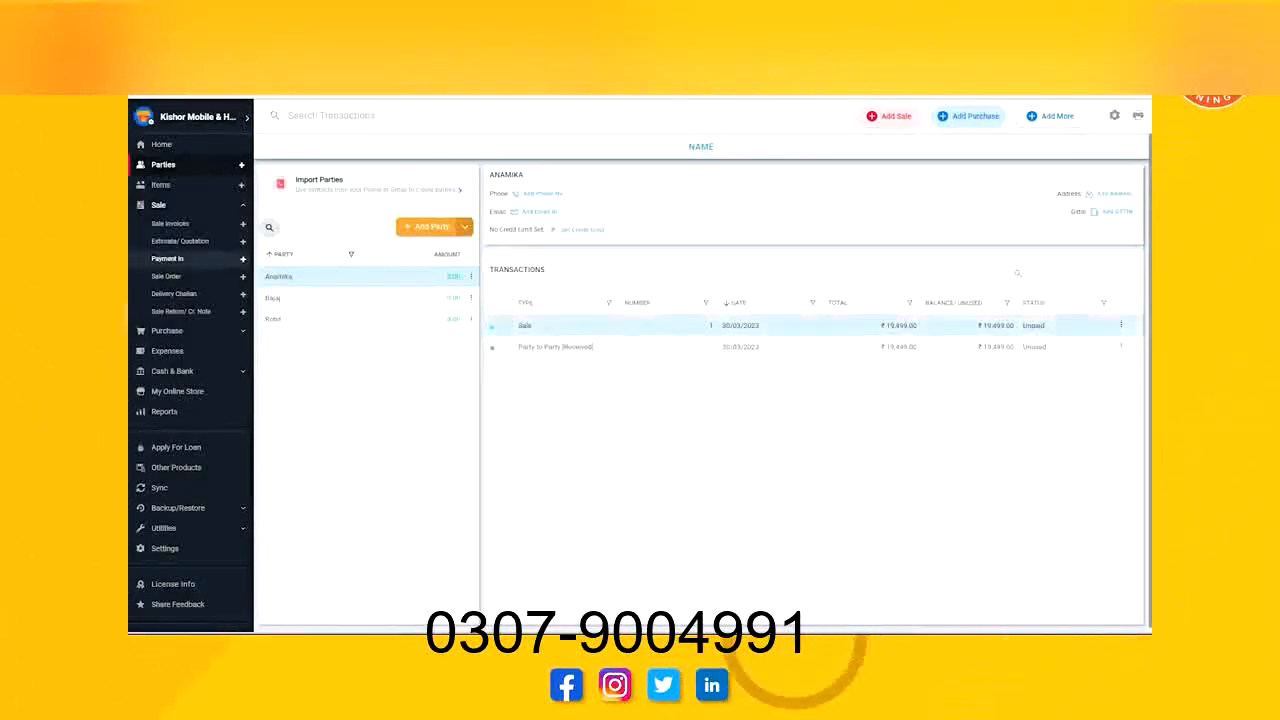
Link the customer's sale to the Party to Party [Received] transaction for 19499 and save the sale.
{"action": "double_click", "coordinate": [583, 326]}
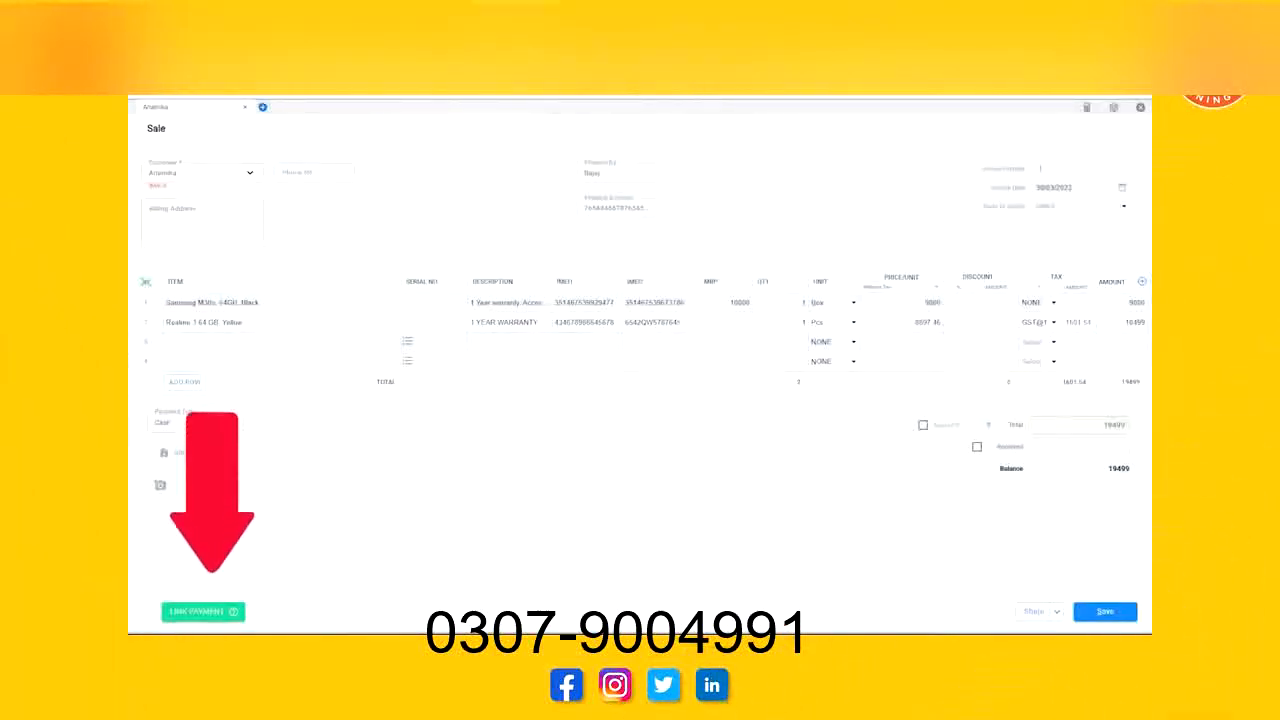
{"action": "left_click", "coordinate": [203, 611]}
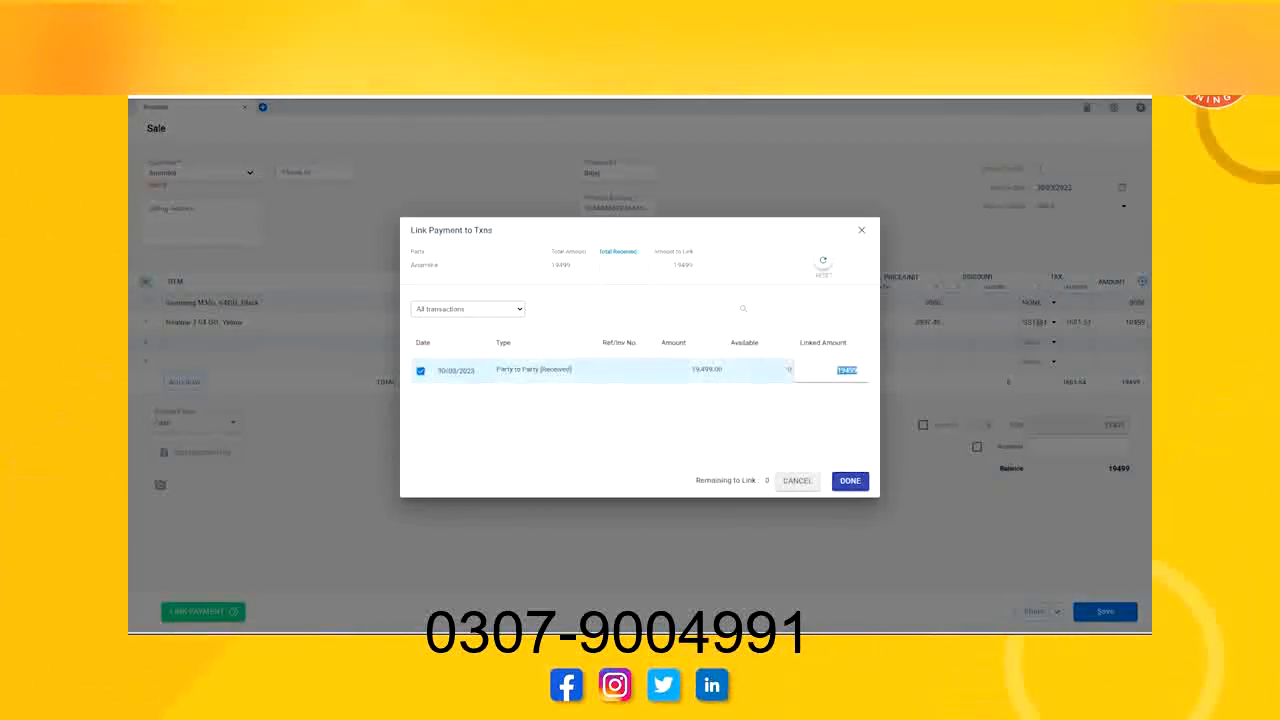
{"action": "left_click", "coordinate": [850, 481]}
{"action": "left_click", "coordinate": [1108, 612]}
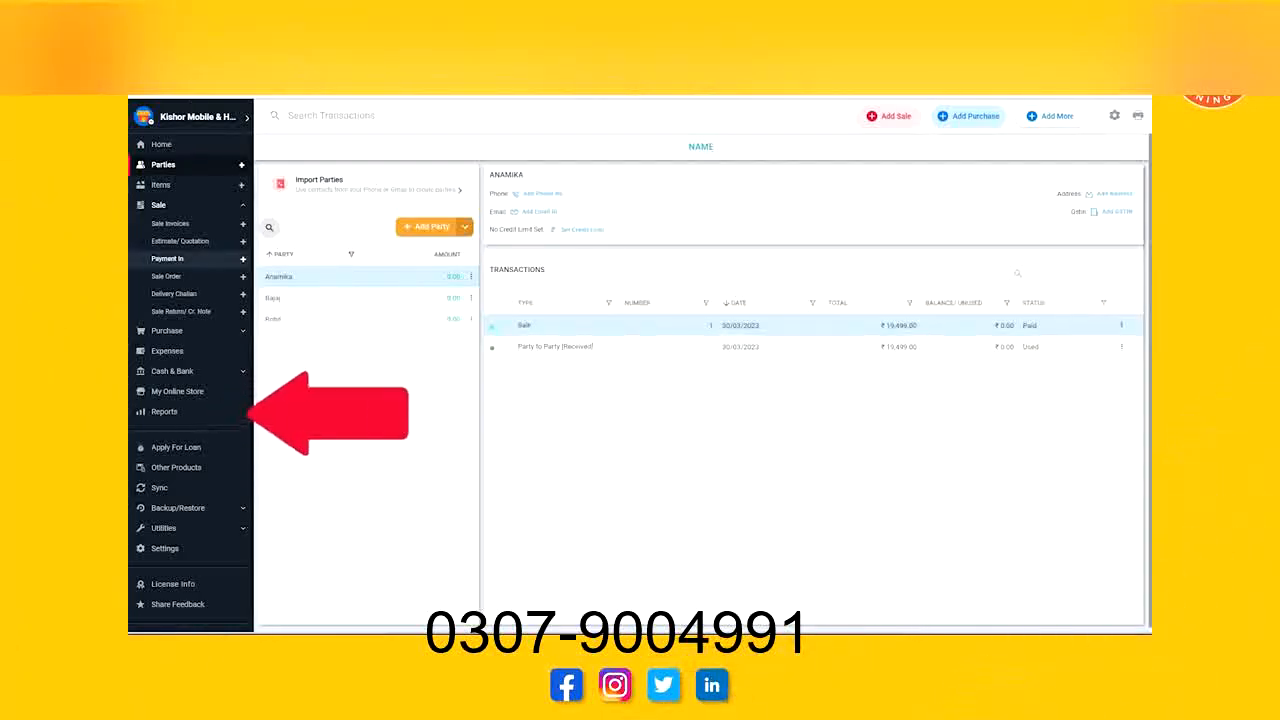
Open the Item Serial Report and examine the in-stock serial numbers of the two OPPO A3s items.
{"action": "left_click", "coordinate": [166, 411]}
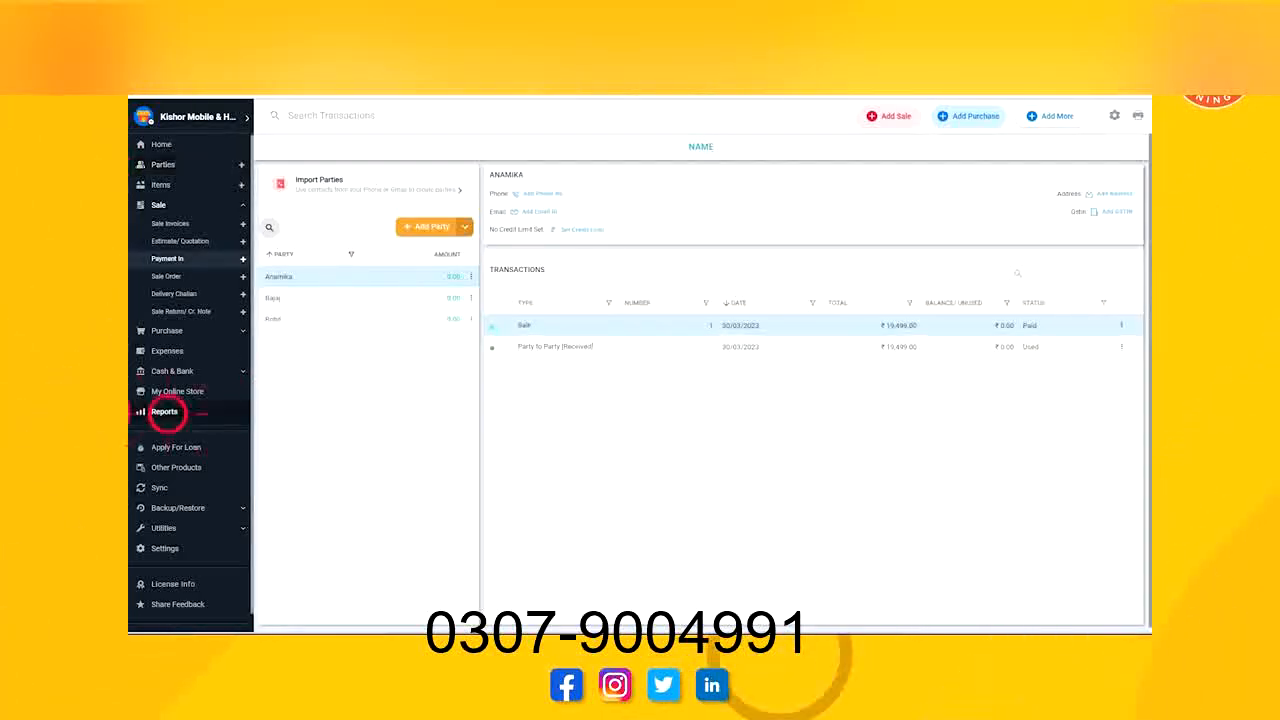
{"action": "scroll", "coordinate": [327, 380], "scroll_direction": "down", "scroll_amount": 6}
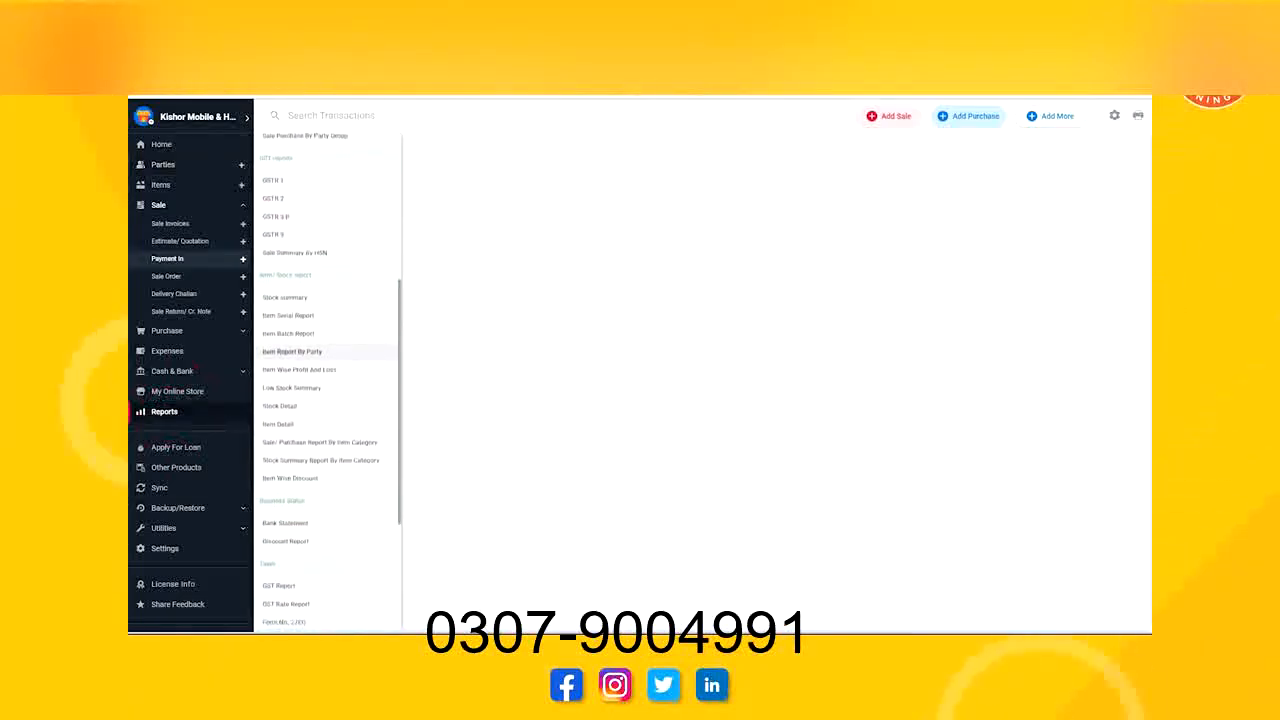
{"action": "left_click", "coordinate": [288, 315]}
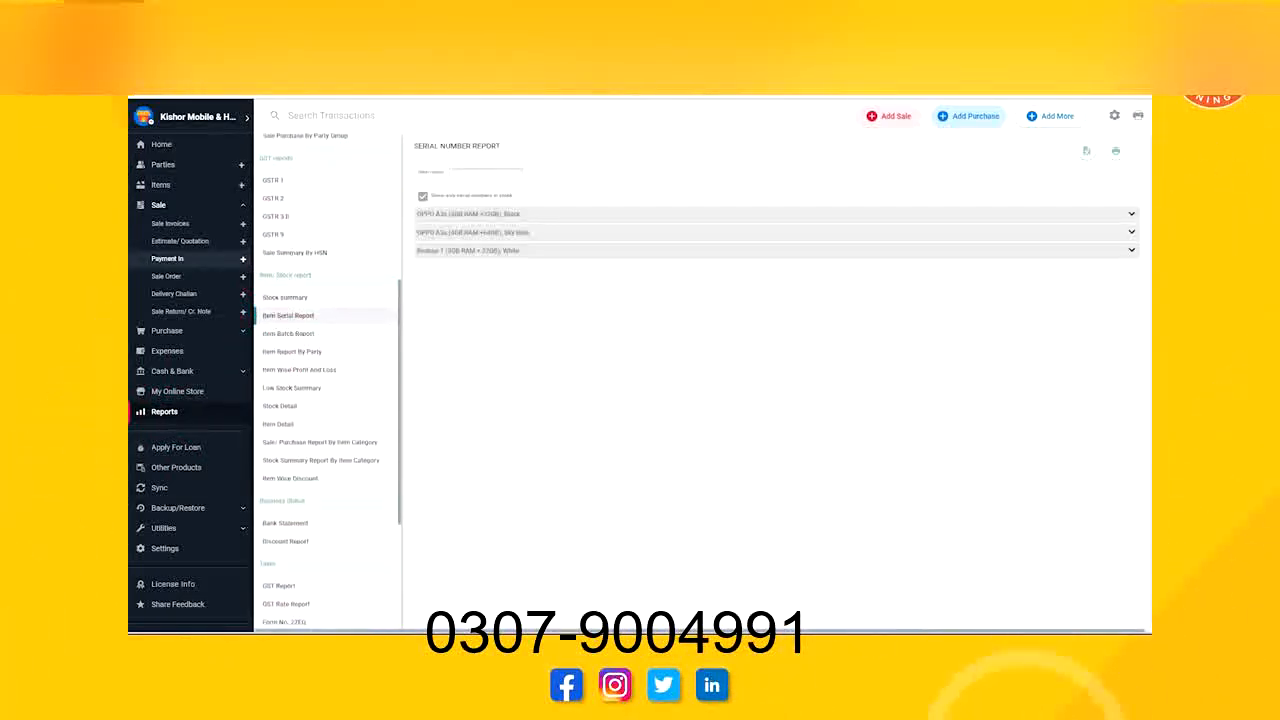
{"action": "left_click", "coordinate": [487, 212]}
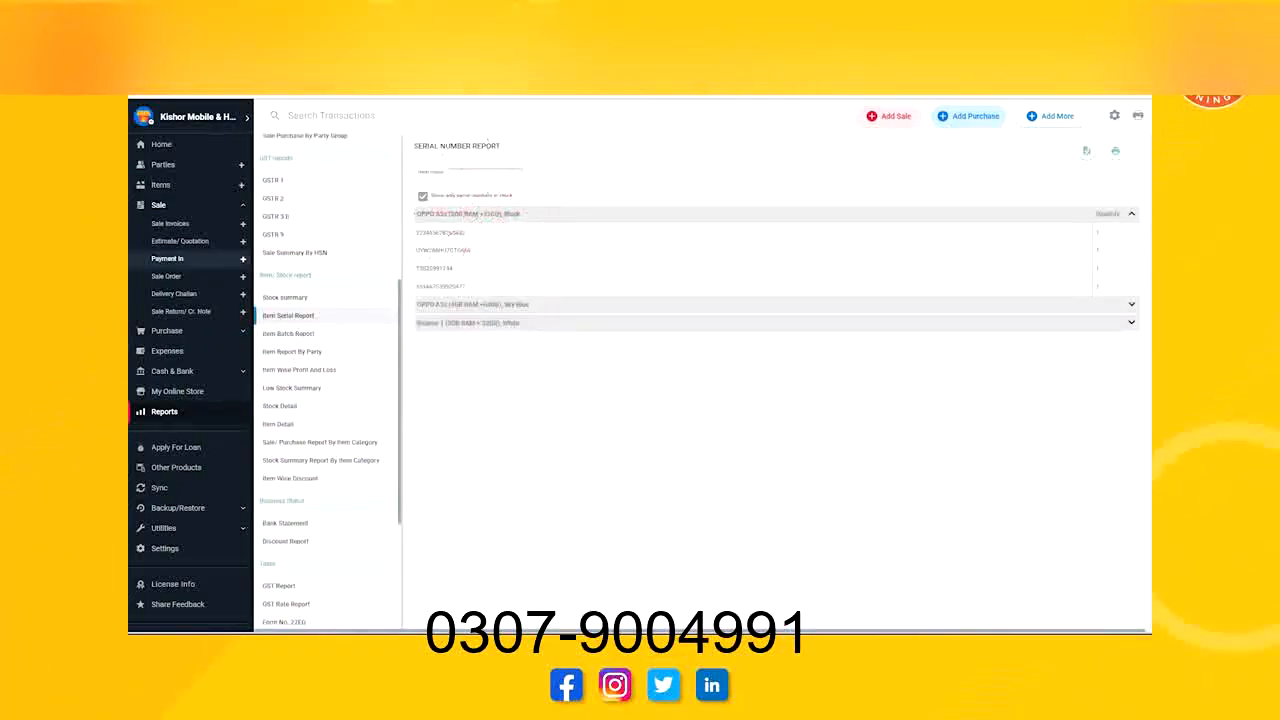
{"action": "left_click", "coordinate": [470, 232]}
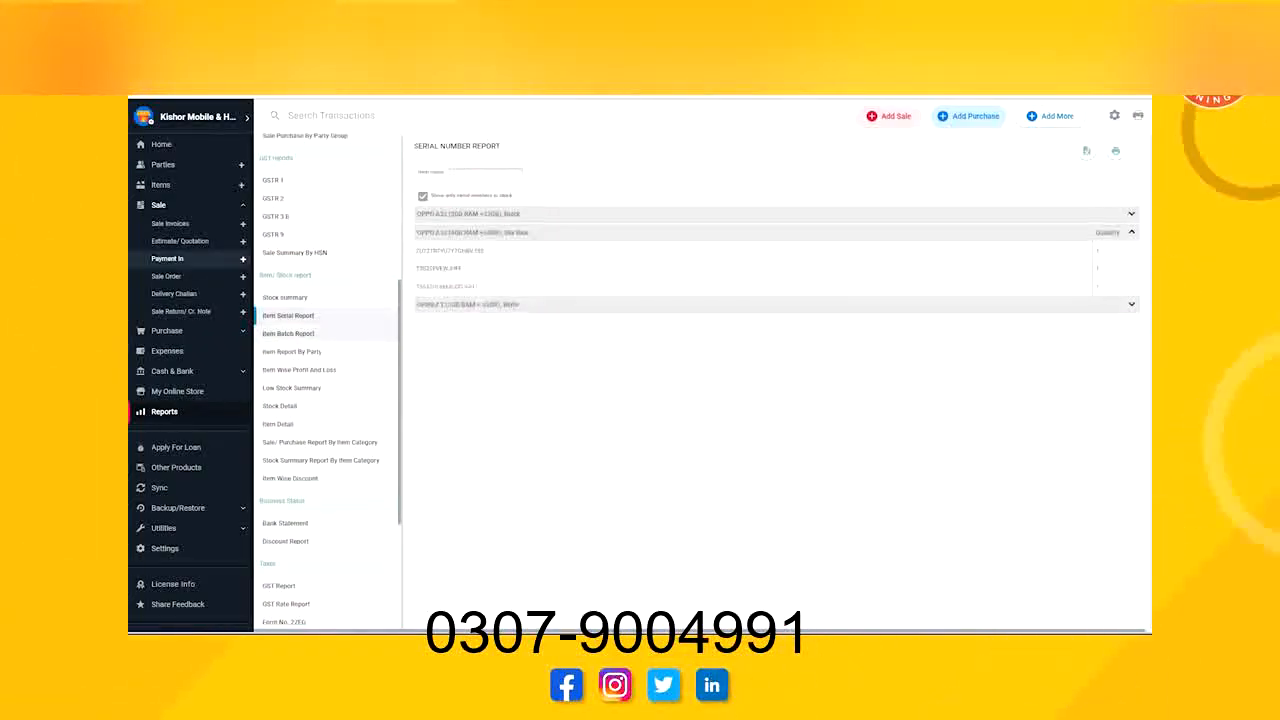
Review the Item Batch Report, the Sale/Purchase Report By Item Category and the Stock Summary Report By Item Category.
{"action": "left_click", "coordinate": [288, 333]}
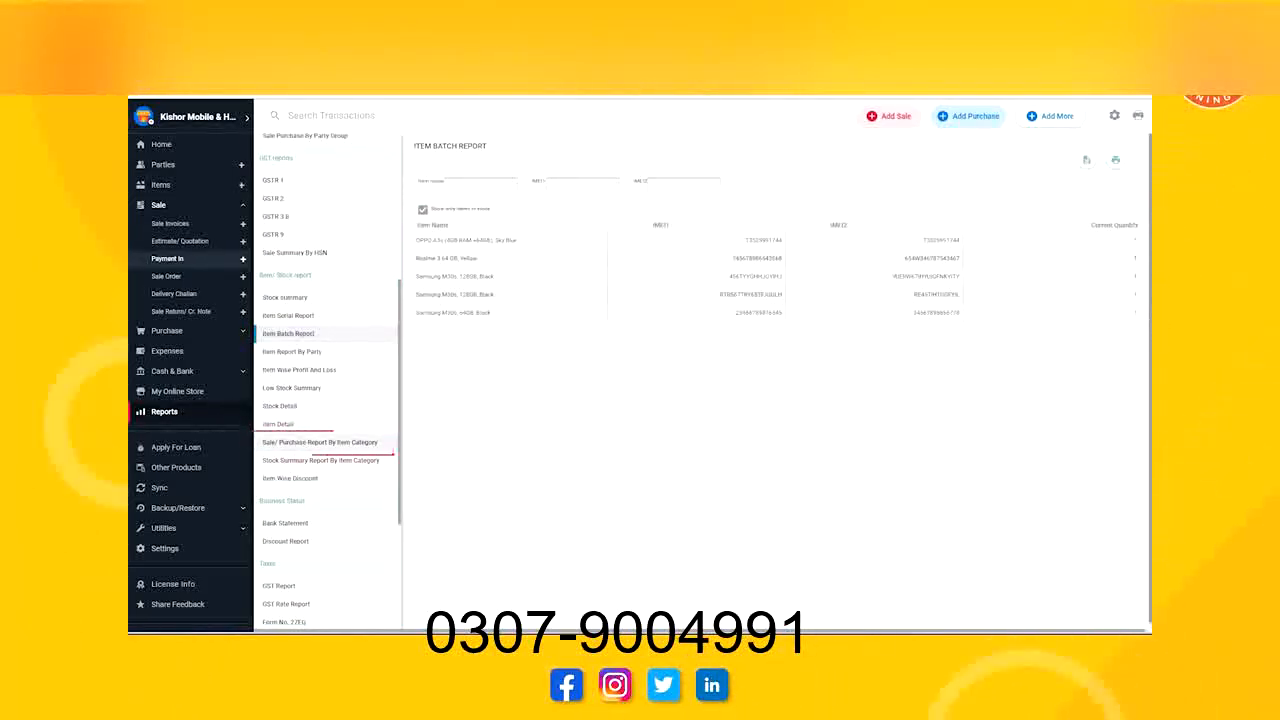
{"action": "left_click", "coordinate": [314, 442]}
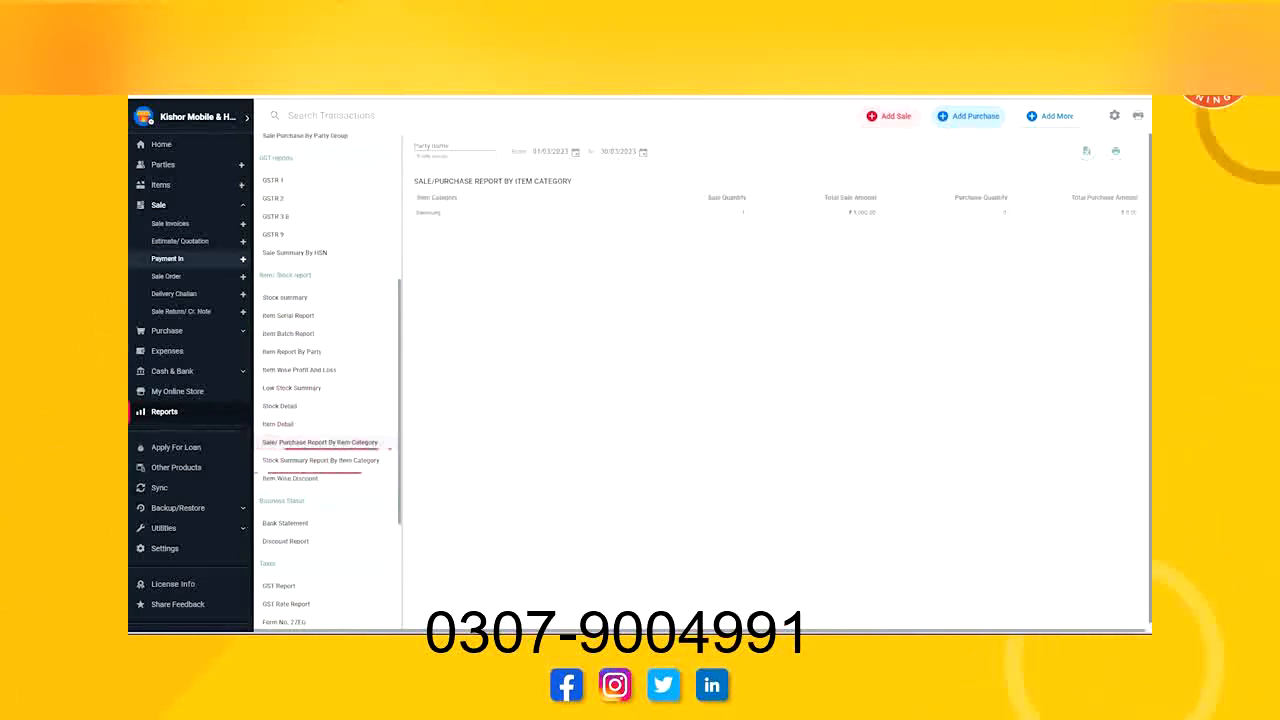
{"action": "left_click", "coordinate": [330, 460]}
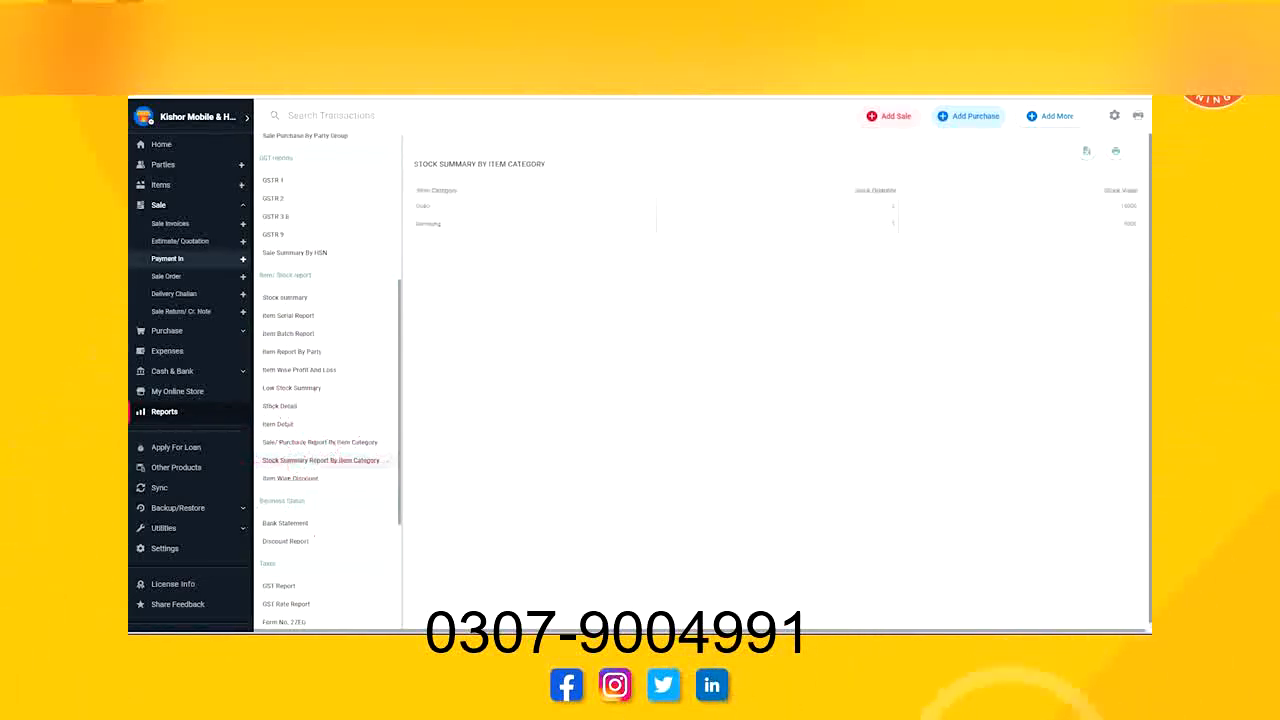